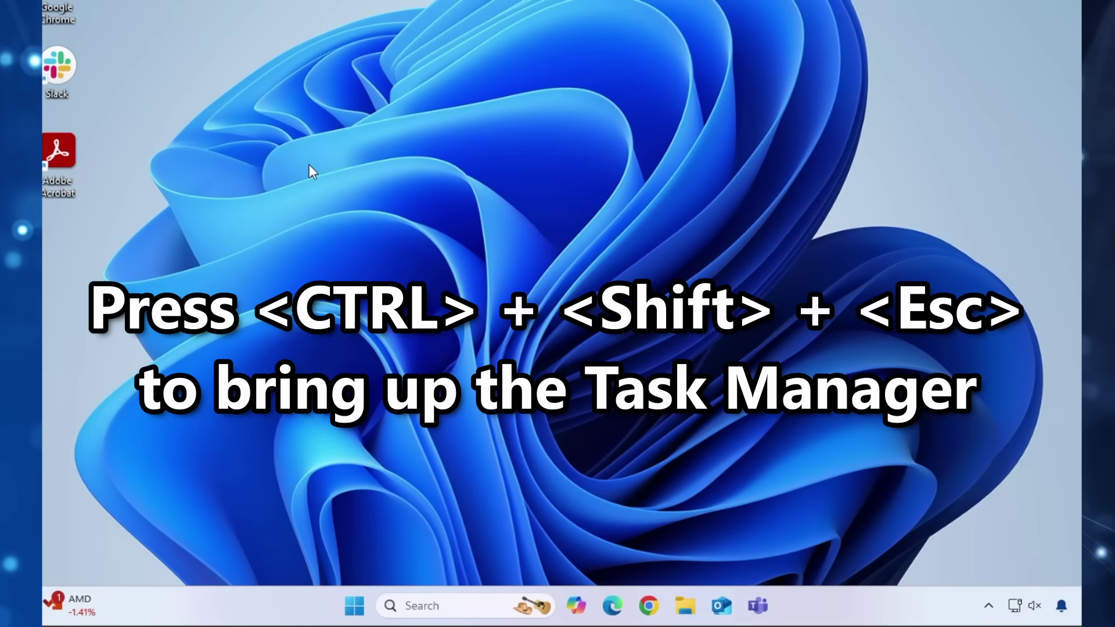
Step: Disable AdobeCollabSync, MicrosoftEdgeUpdateCore and msedge on Task Manager's Startup apps page
key(ctrl+shift+Escape)
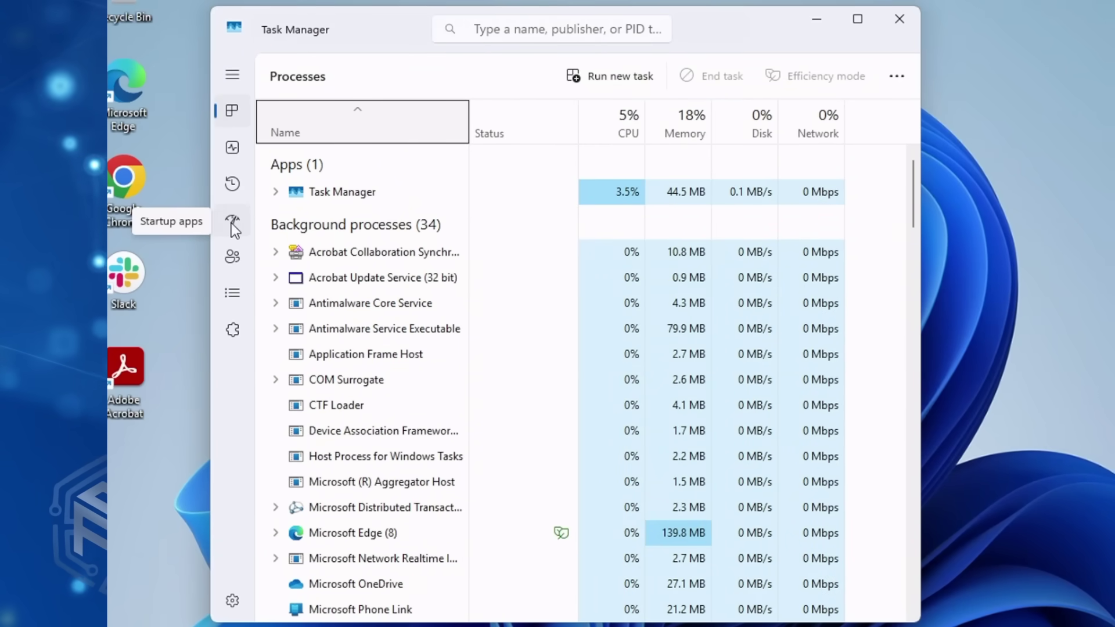
click(232, 223)
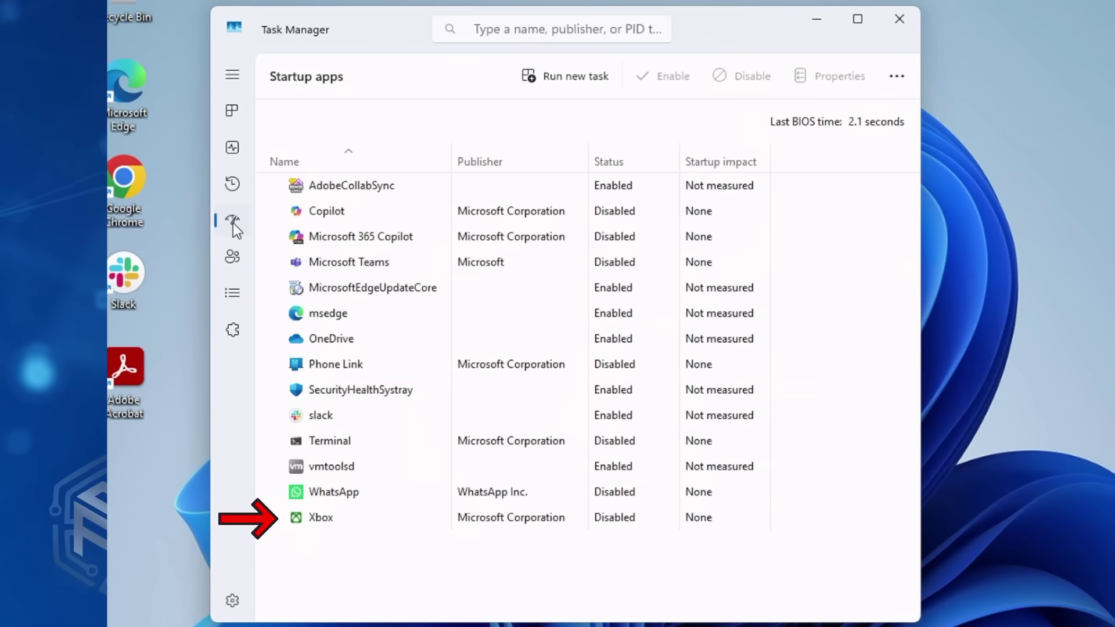
click(360, 185)
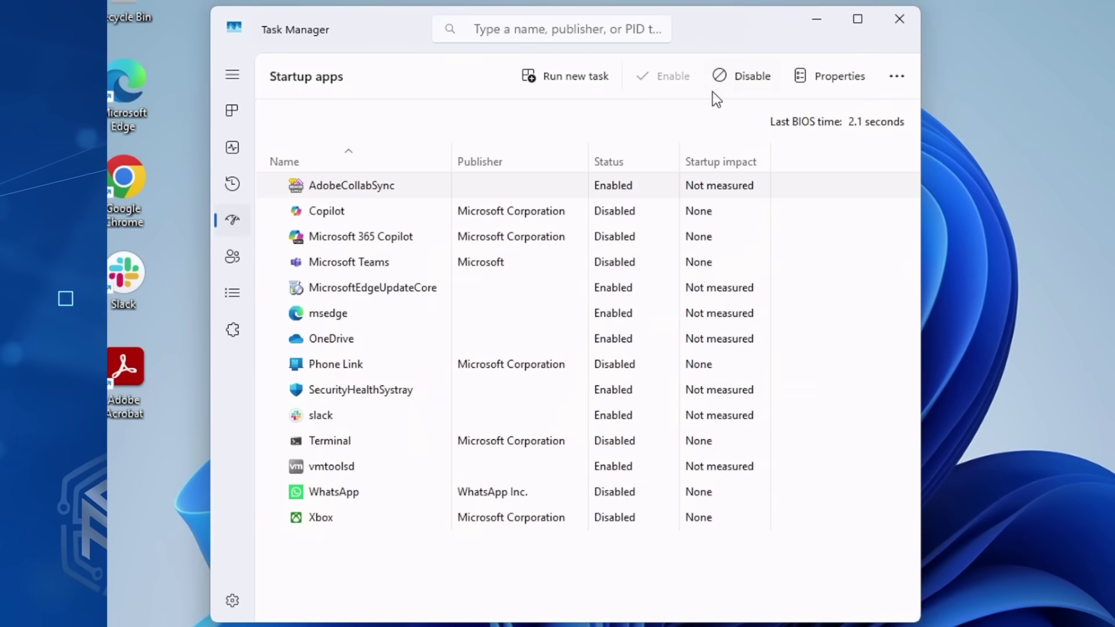
click(742, 79)
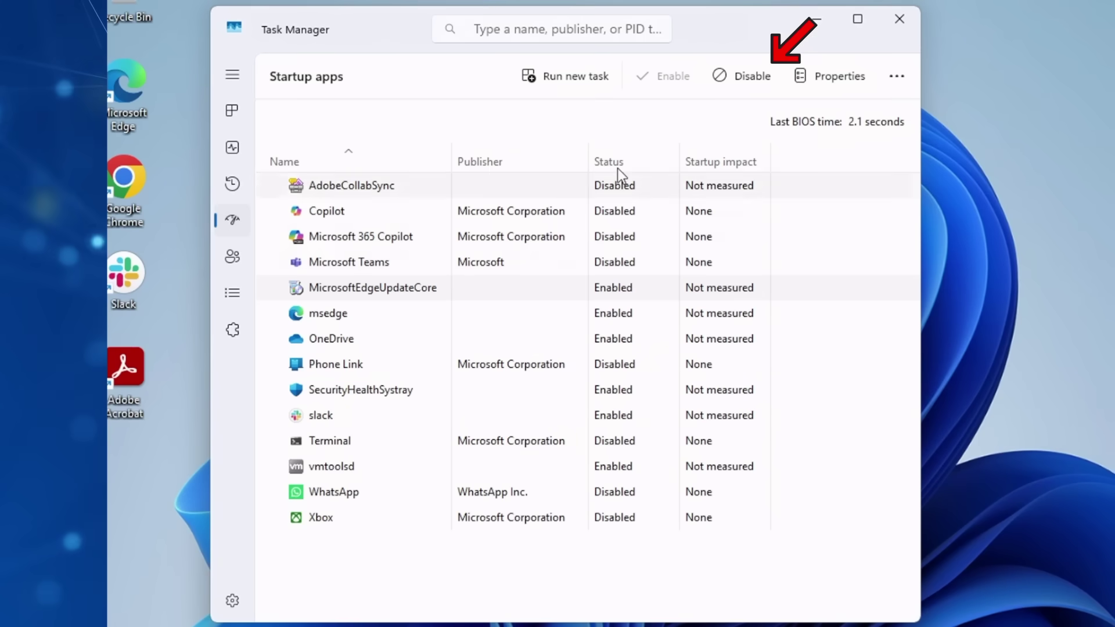
click(737, 79)
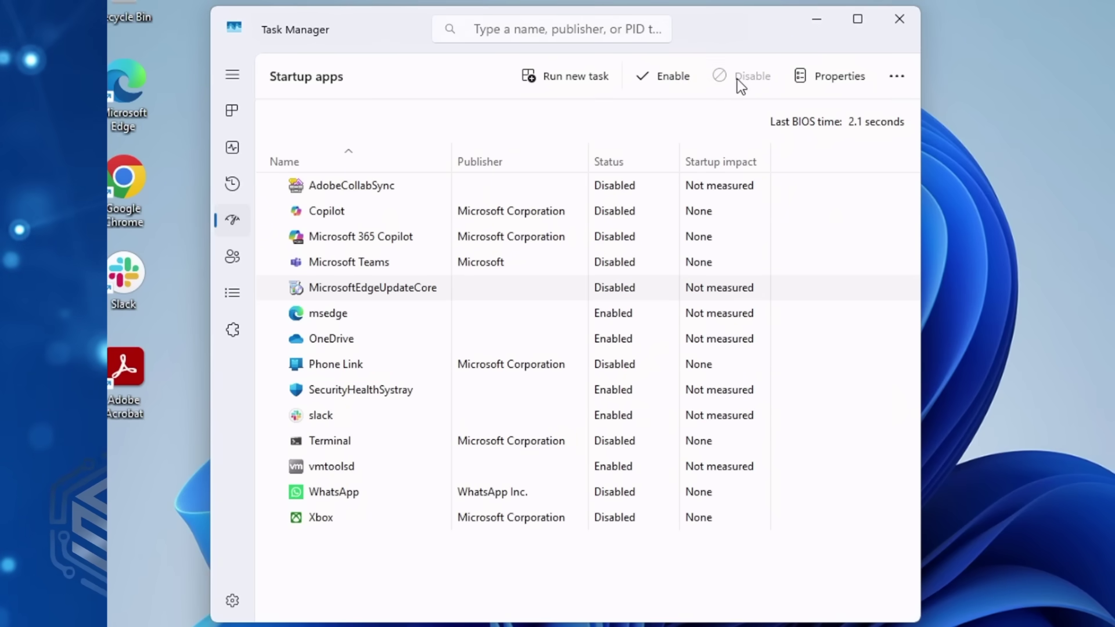
click(337, 318)
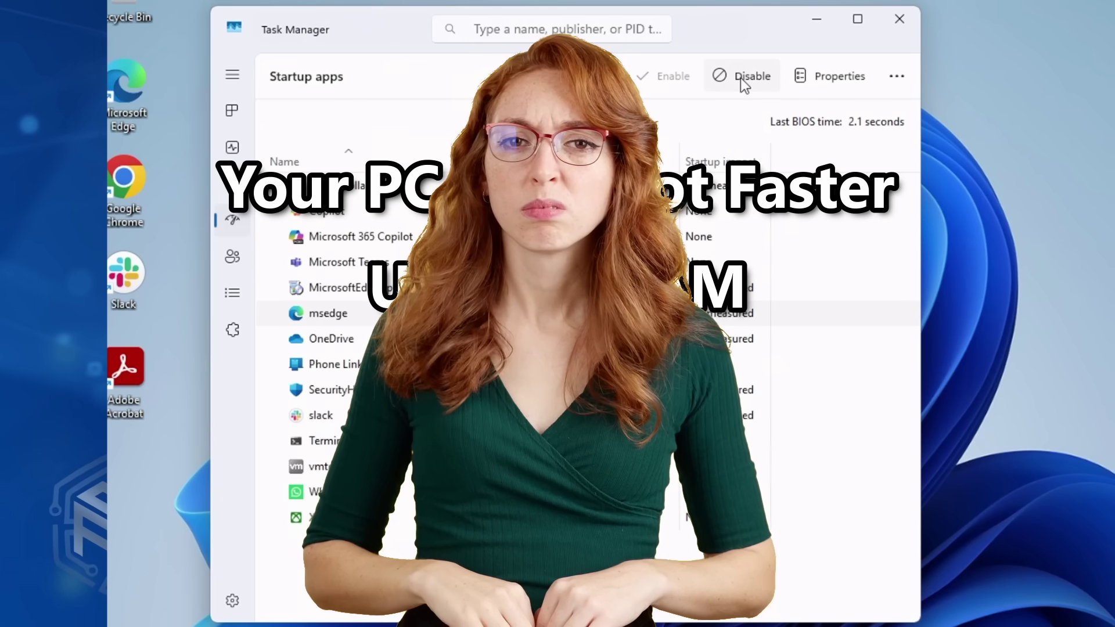
click(740, 76)
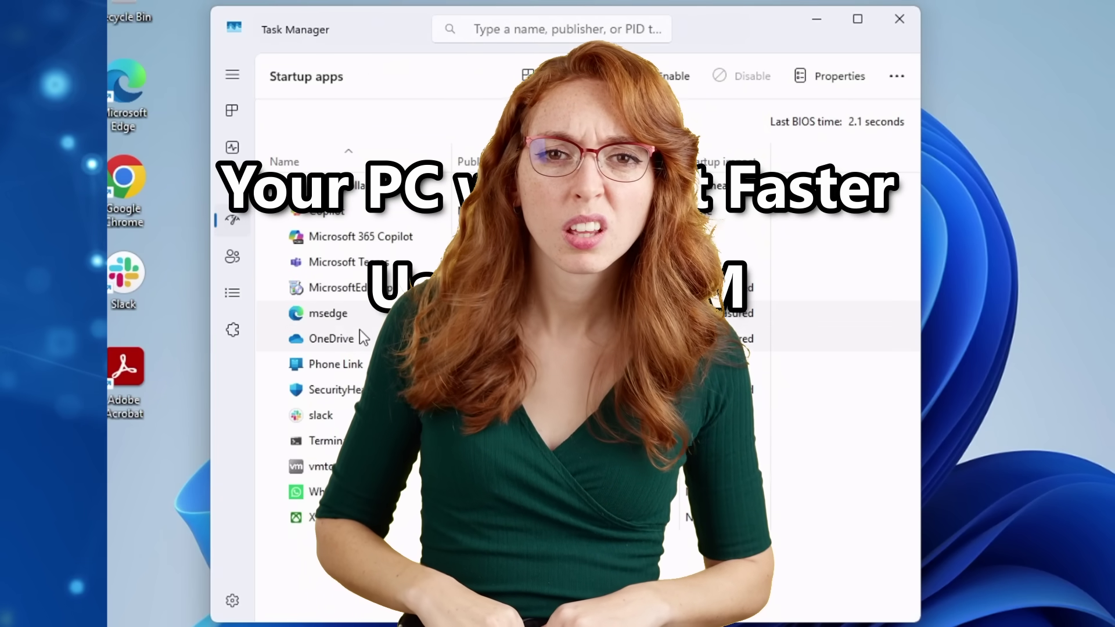
click(337, 342)
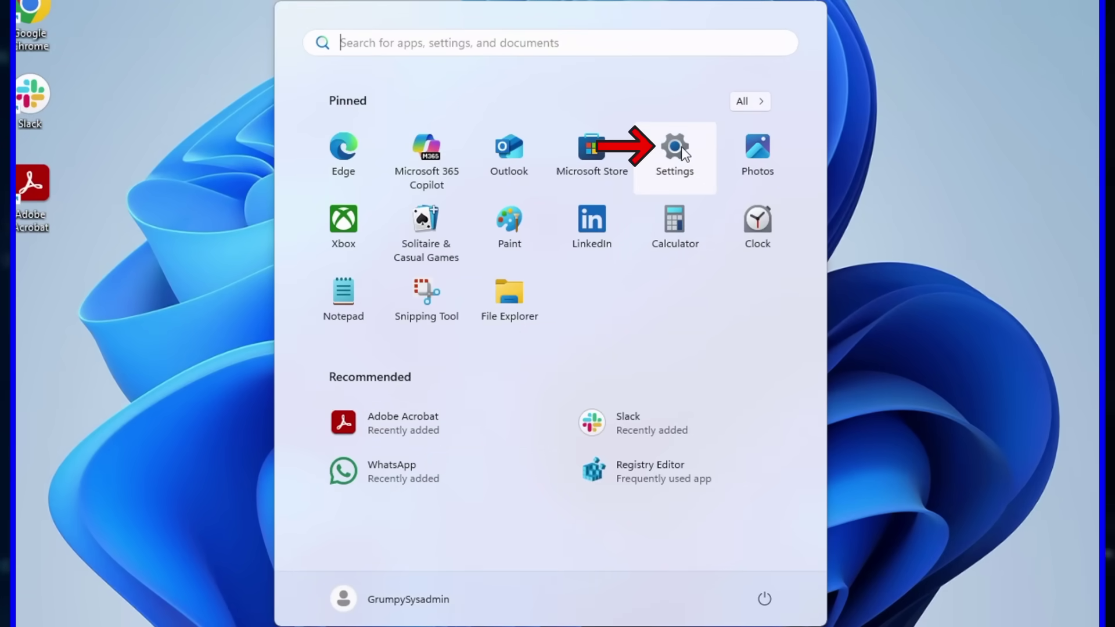
Step: Turn off OneDrive and Backup settings notifications under System > Notifications
click(676, 150)
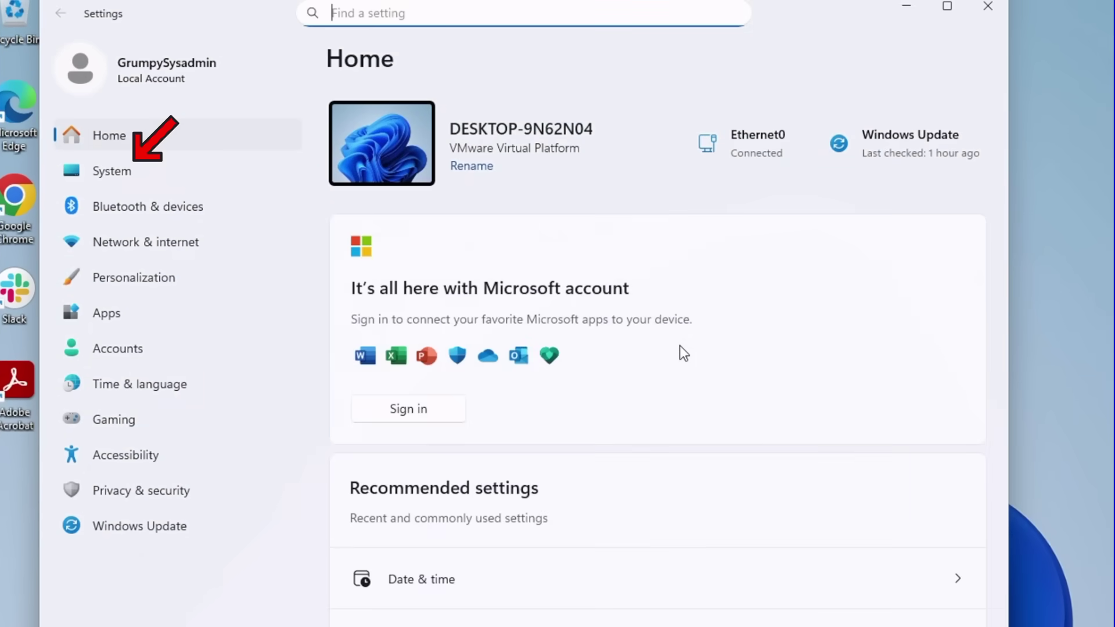
click(112, 171)
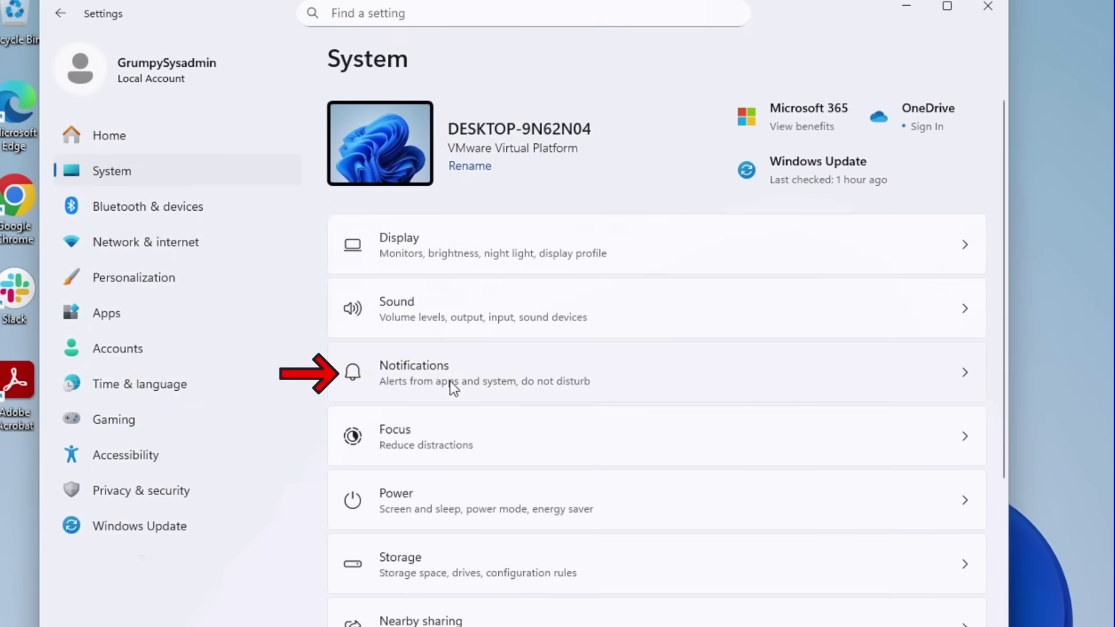
click(452, 383)
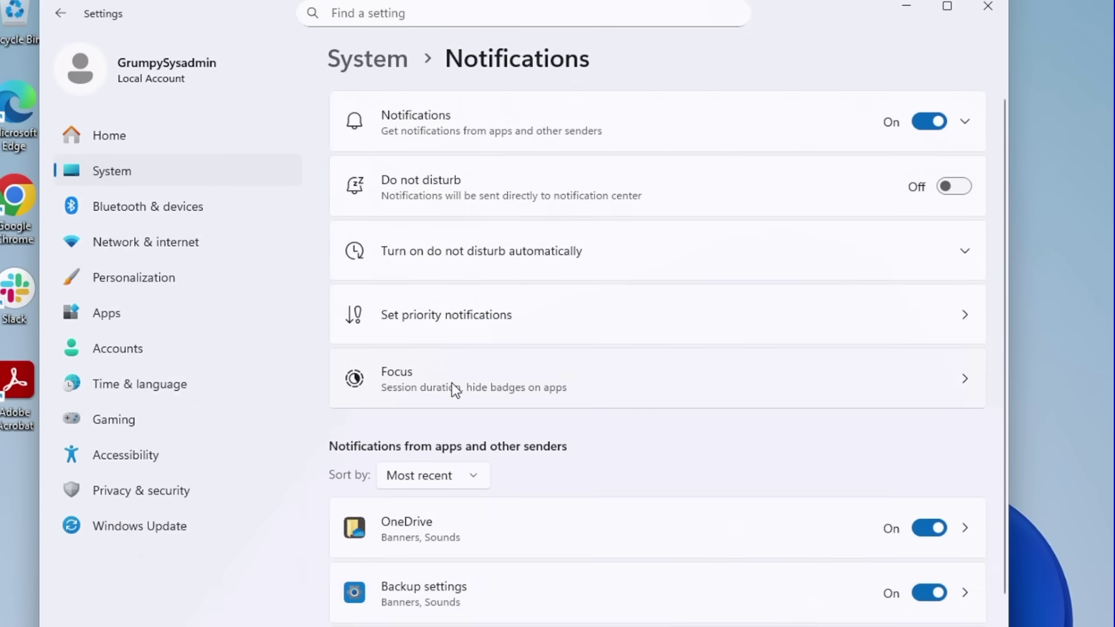
scroll(605, 577, down, 5)
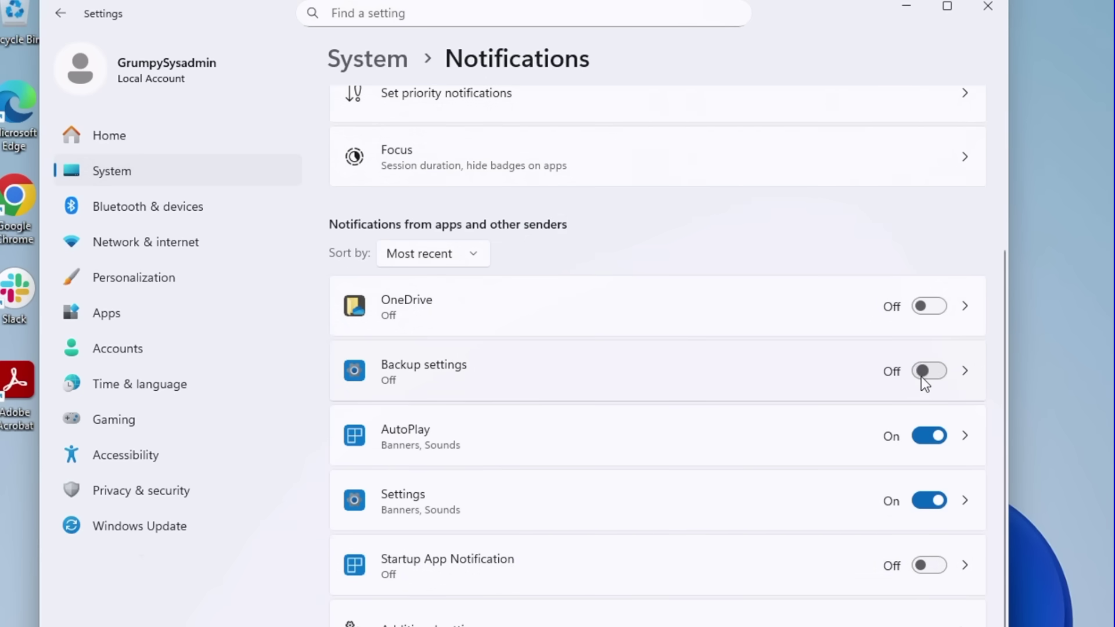
scroll(783, 502, up, 5)
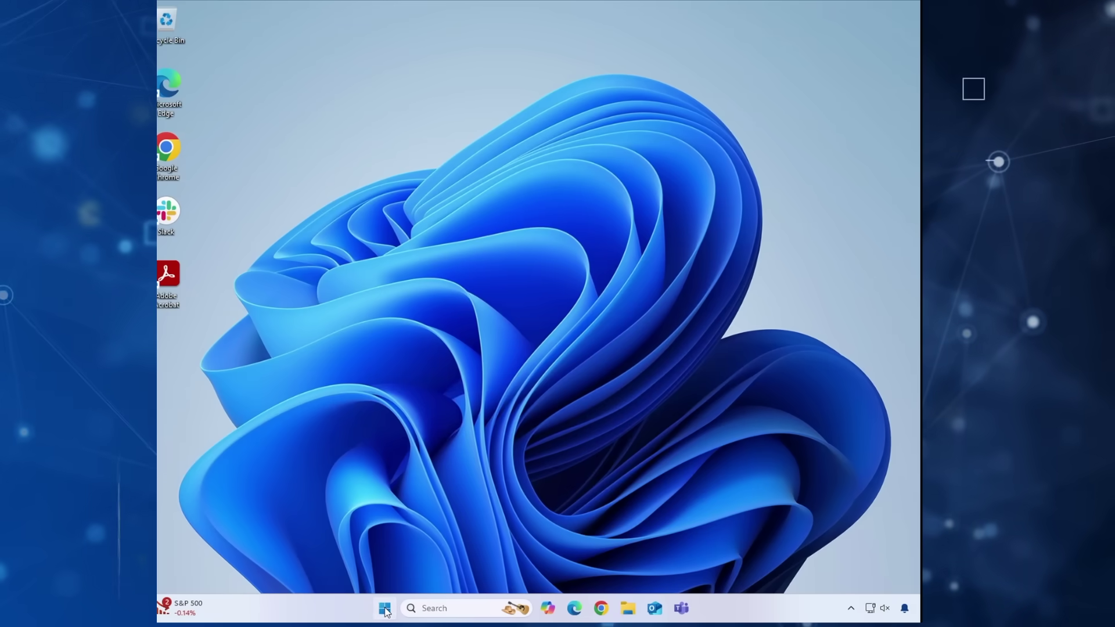
Step: Open Settings > Apps > Installed apps
click(385, 609)
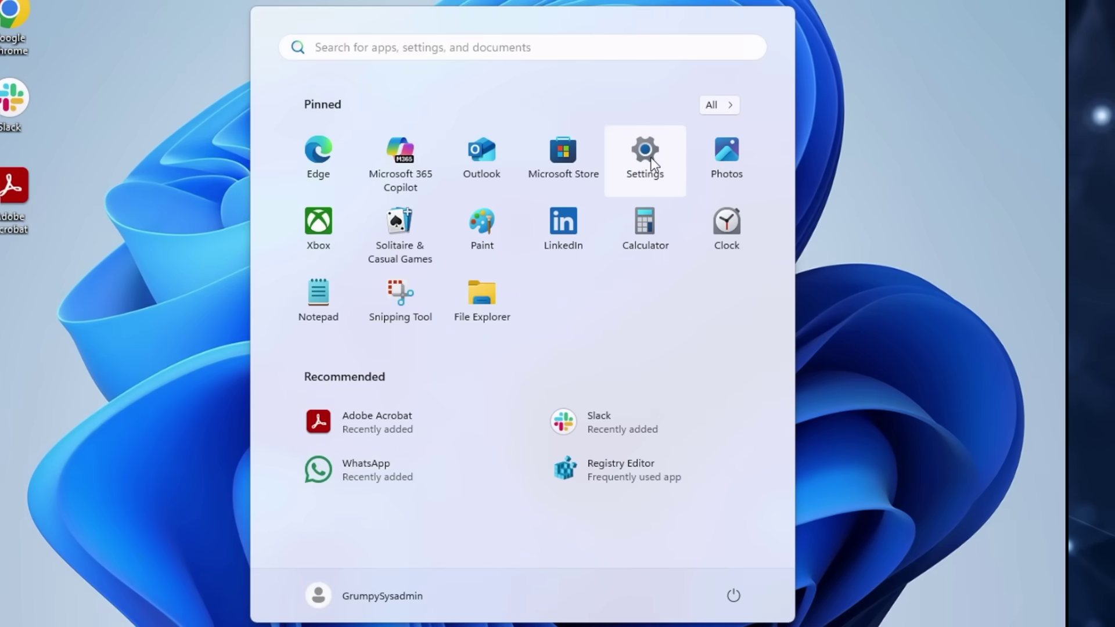
click(646, 159)
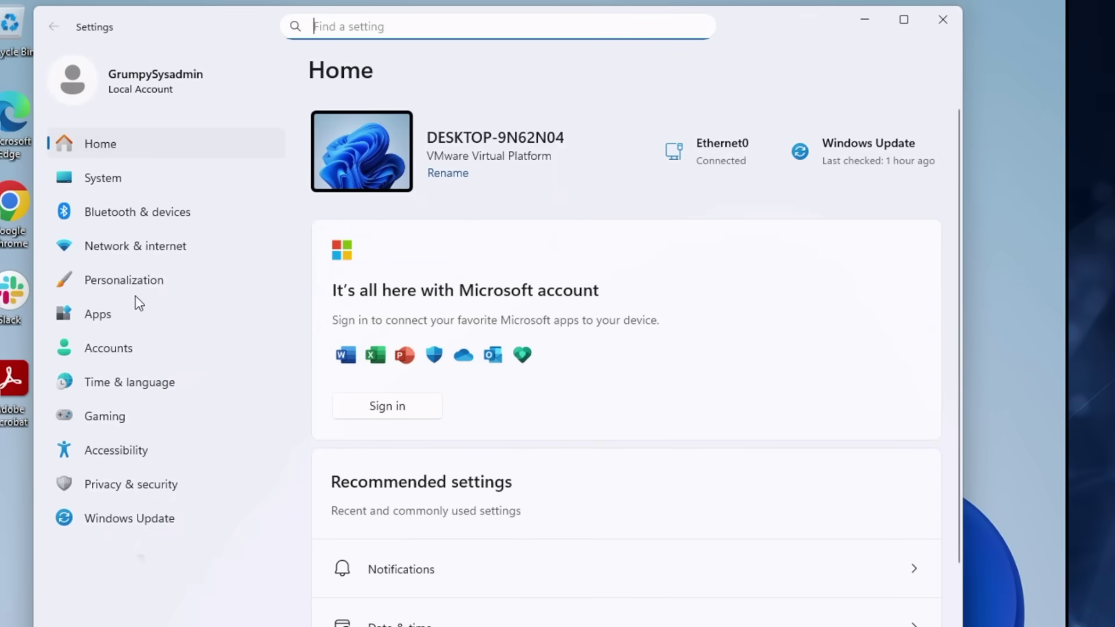
click(83, 309)
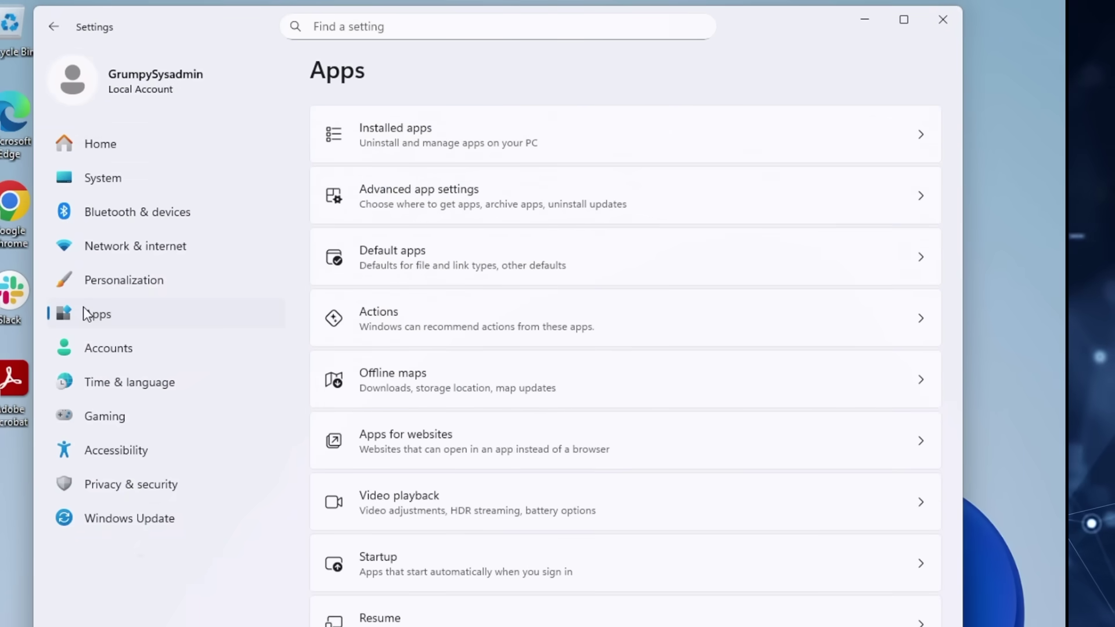
click(445, 134)
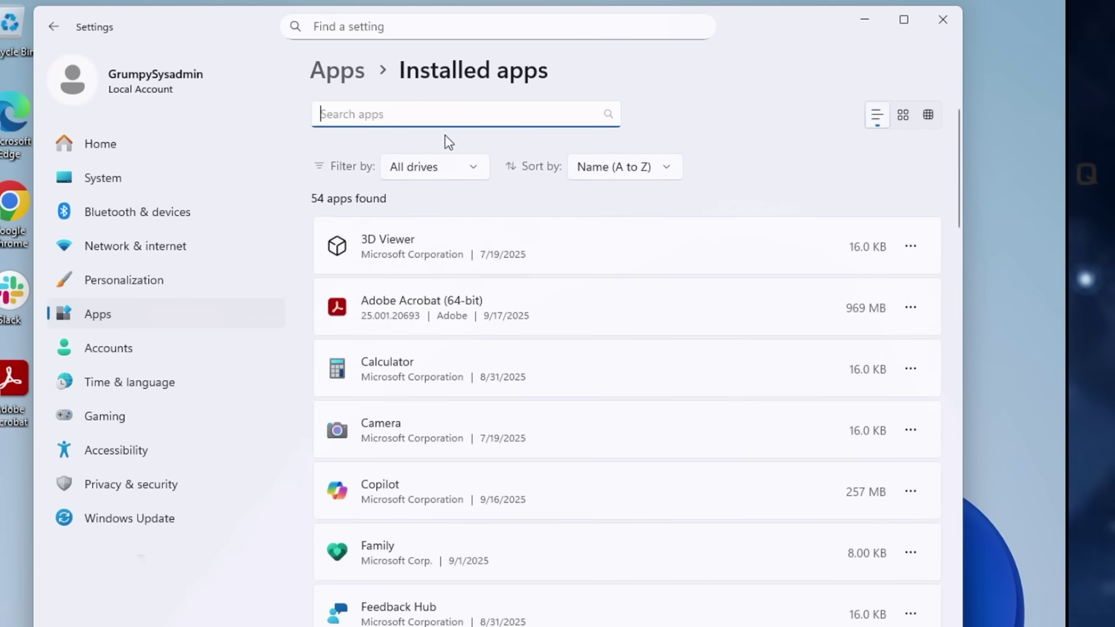
Step: View Calculator's advanced options and background permissions, then go back to Installed apps
click(911, 312)
click(910, 314)
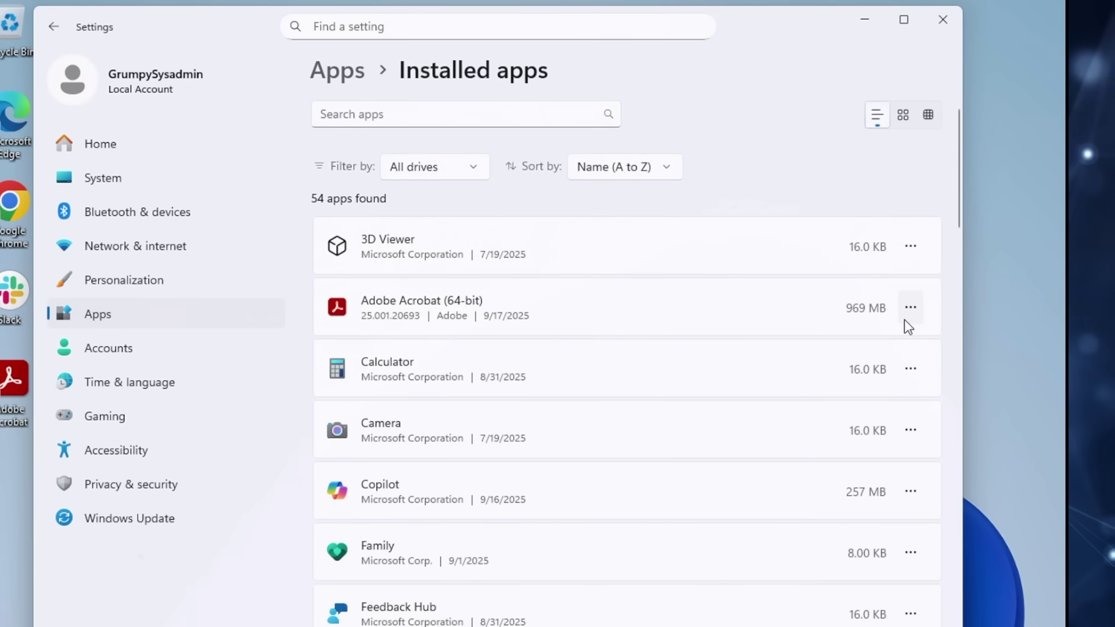
click(910, 368)
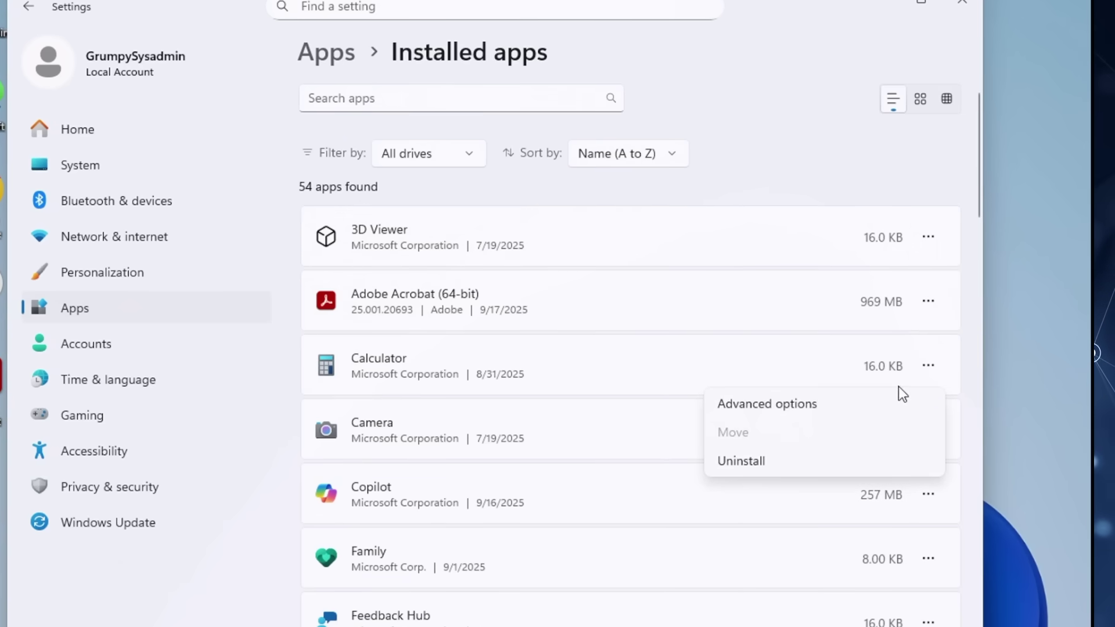
click(797, 406)
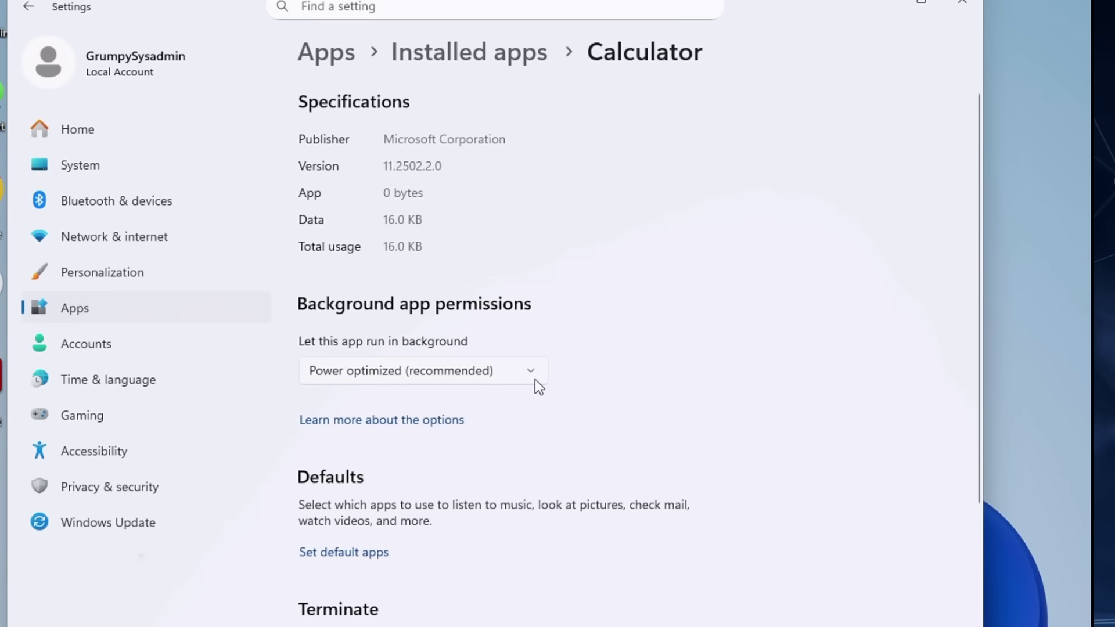
click(27, 7)
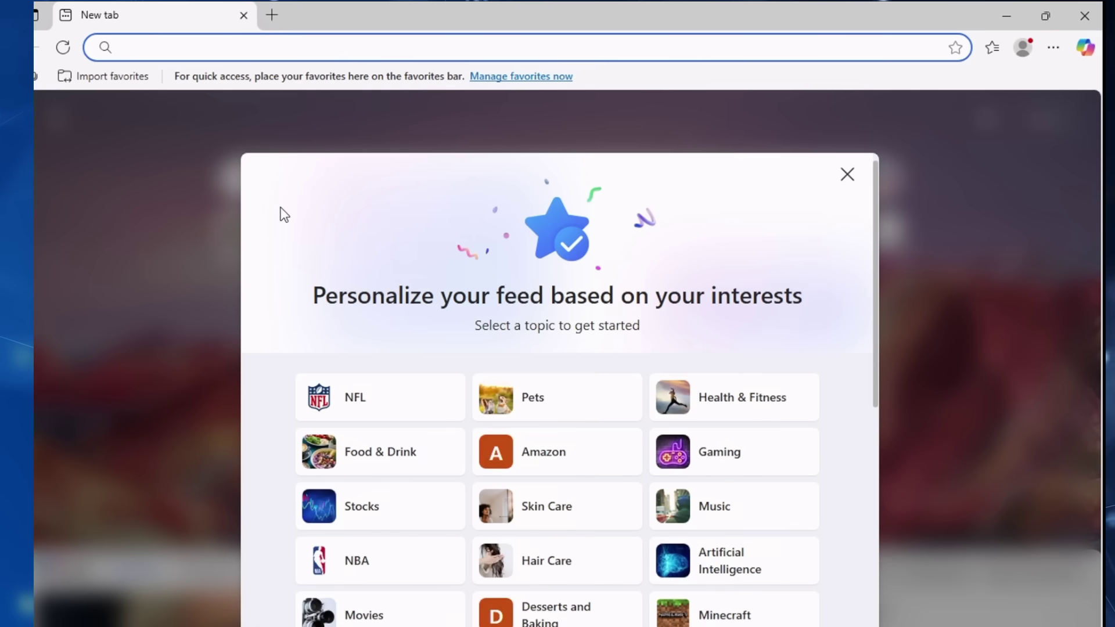
Step: Dismiss Edge's Personalize your feed prompt, open Task Manager, and close Edge
click(841, 185)
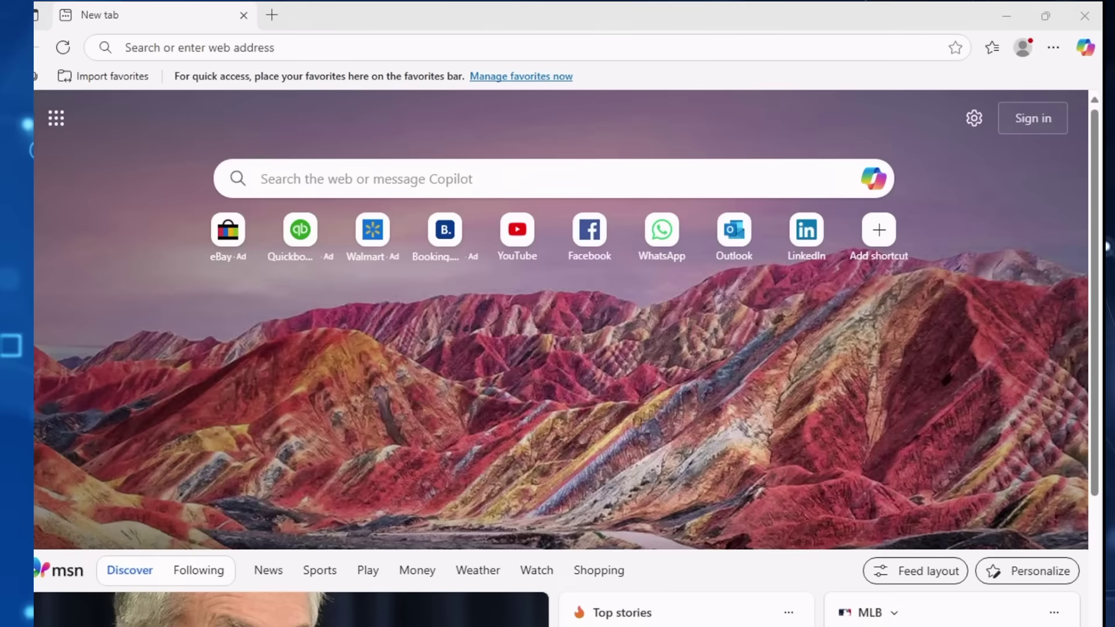
key(ctrl+shift+Escape)
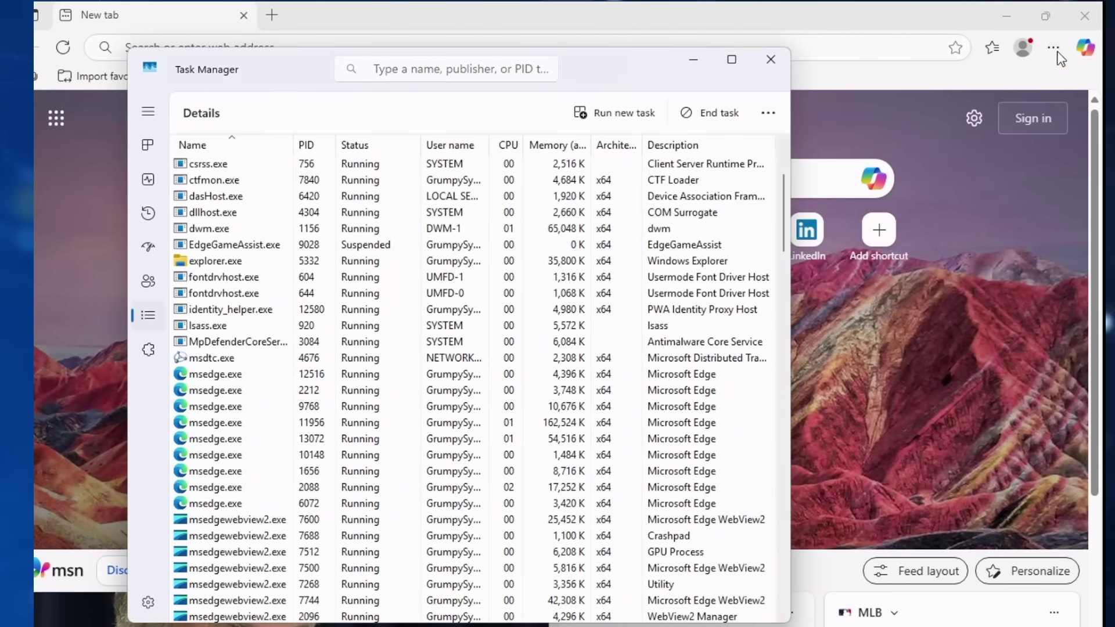
click(1084, 15)
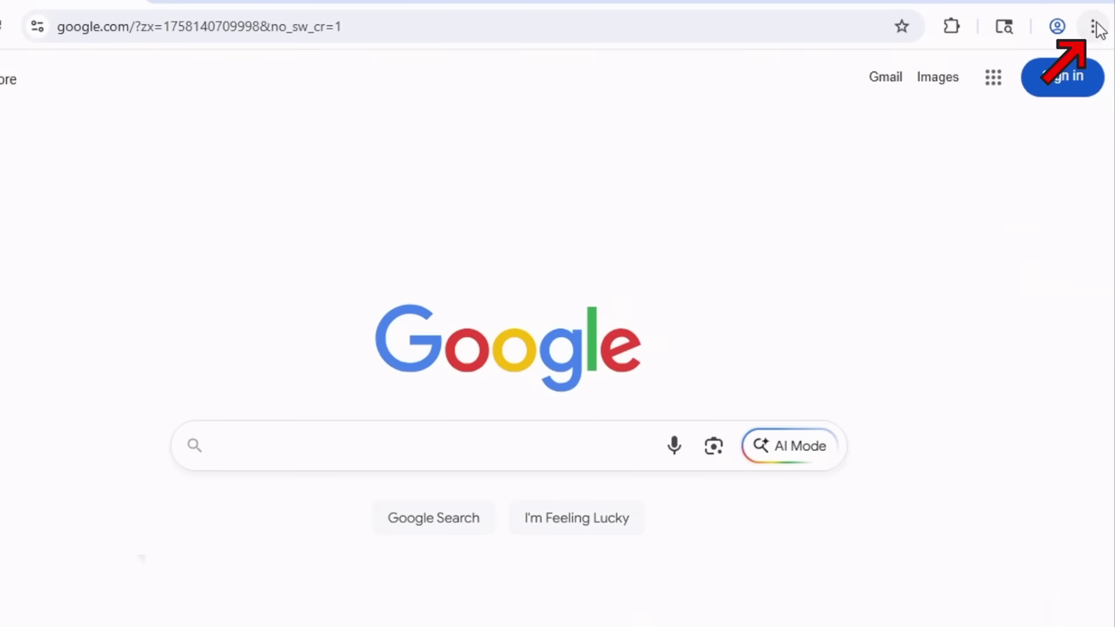
Step: Open Chrome's settings on the System page to review background app options
click(1097, 27)
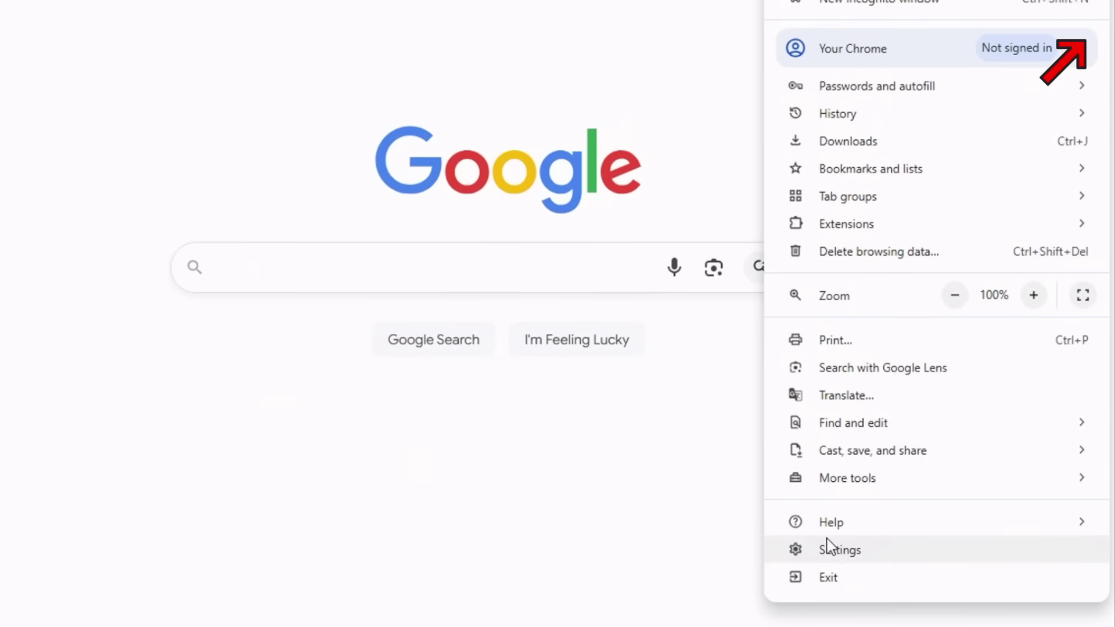
click(860, 556)
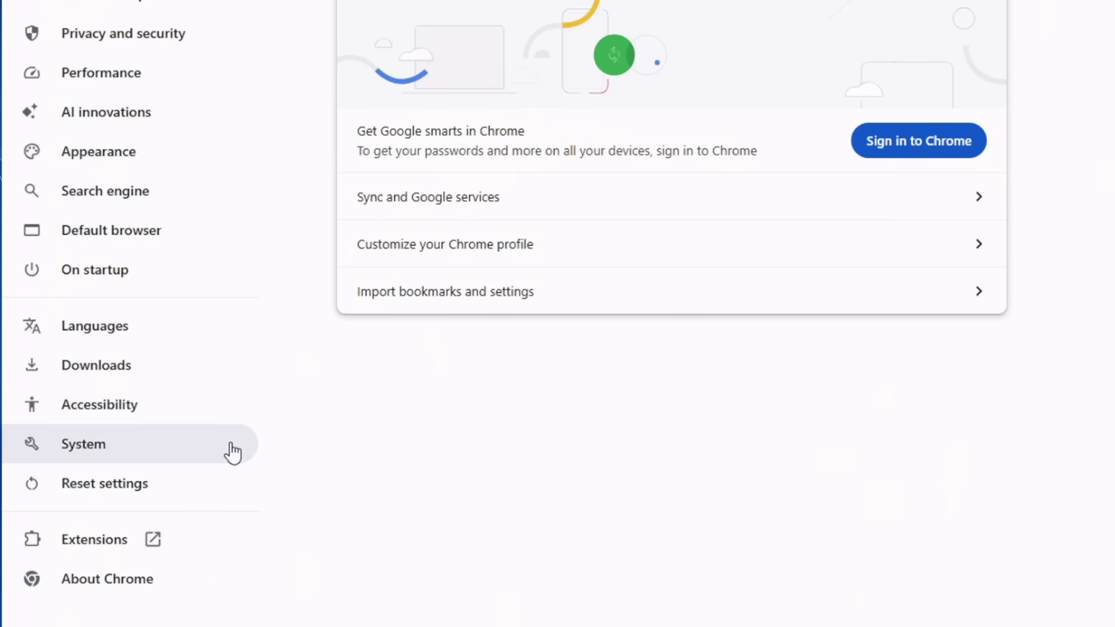
click(99, 452)
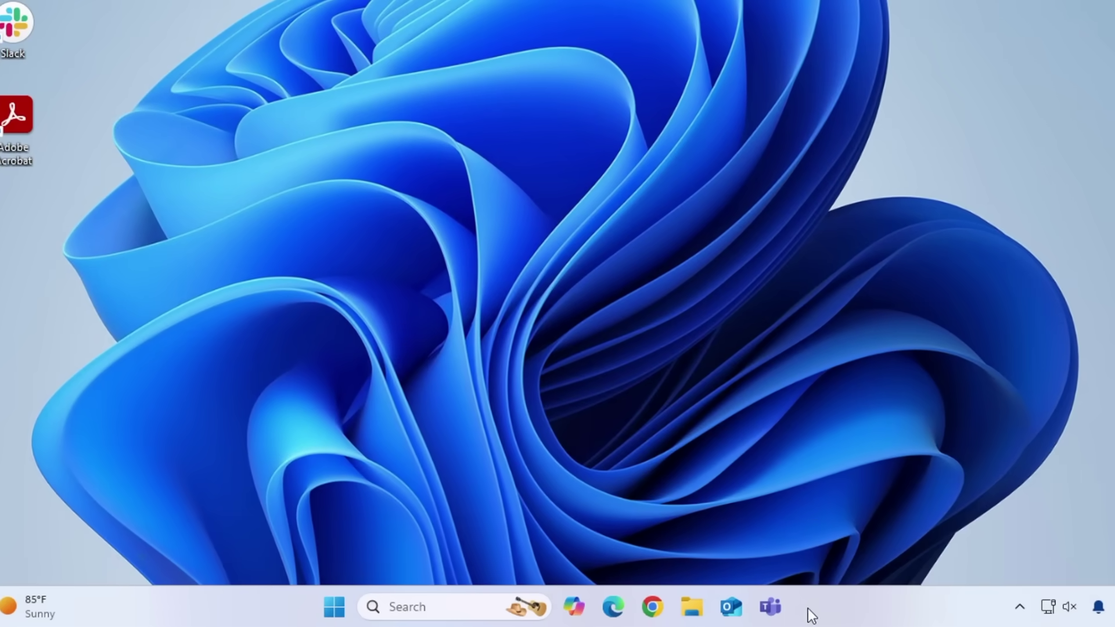
Step: Launch Task Manager from the taskbar and show its Details process list
right_click(808, 608)
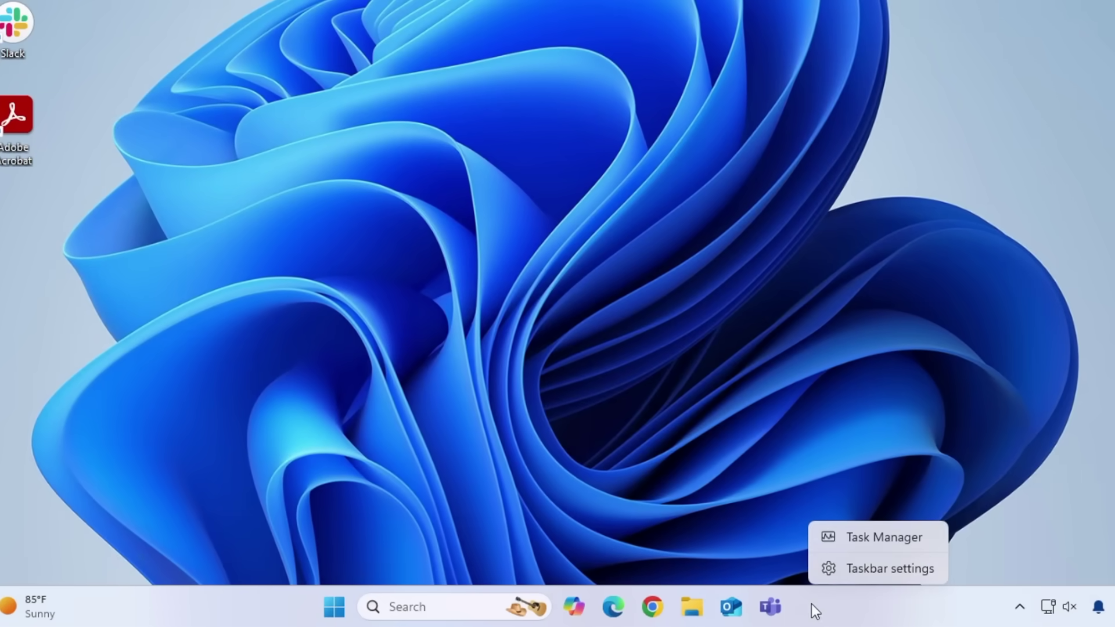
click(856, 542)
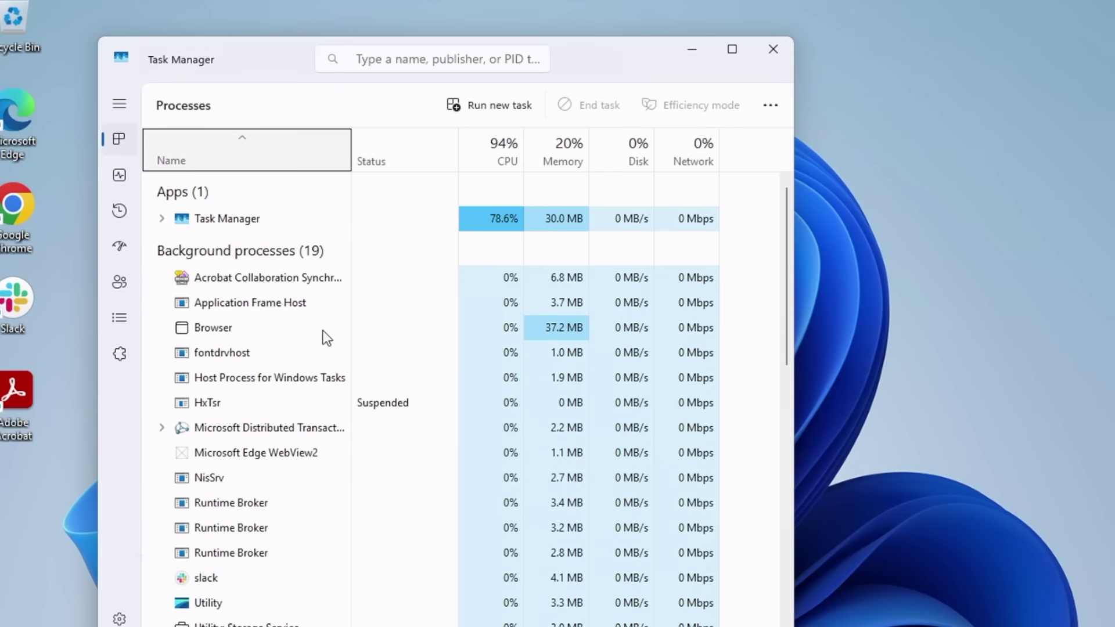
click(129, 312)
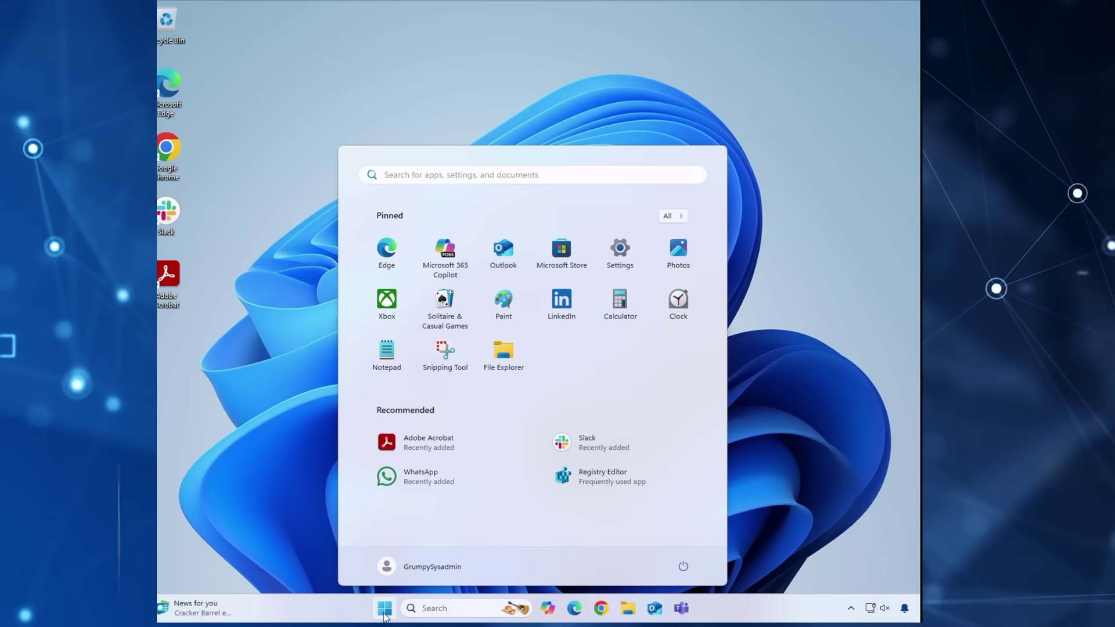
Step: Search 'reged' and launch Registry Editor with administrator approval
text(regedit)
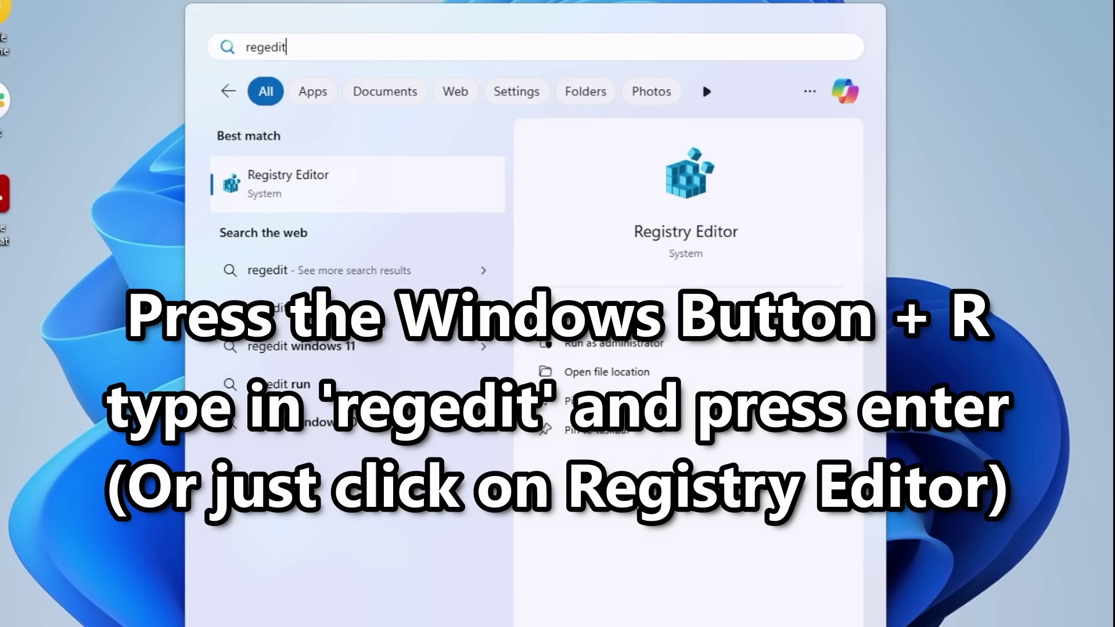
click(293, 177)
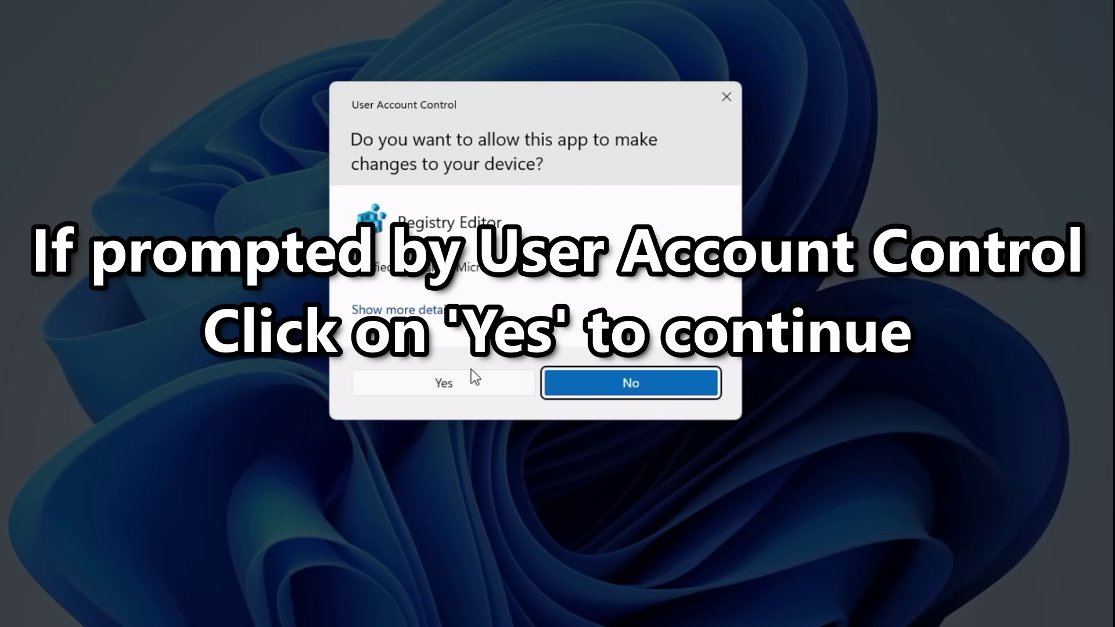
click(471, 387)
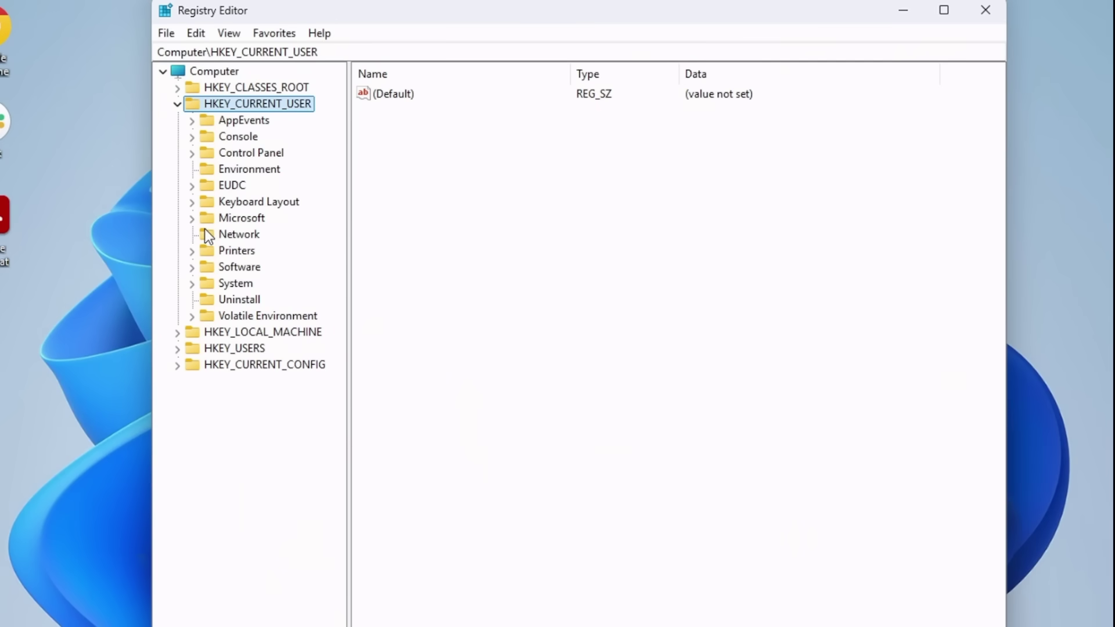
Step: Create a new key 'Explorer' under HKCU\Software\Policies\Microsoft\Windows
click(193, 266)
click(206, 382)
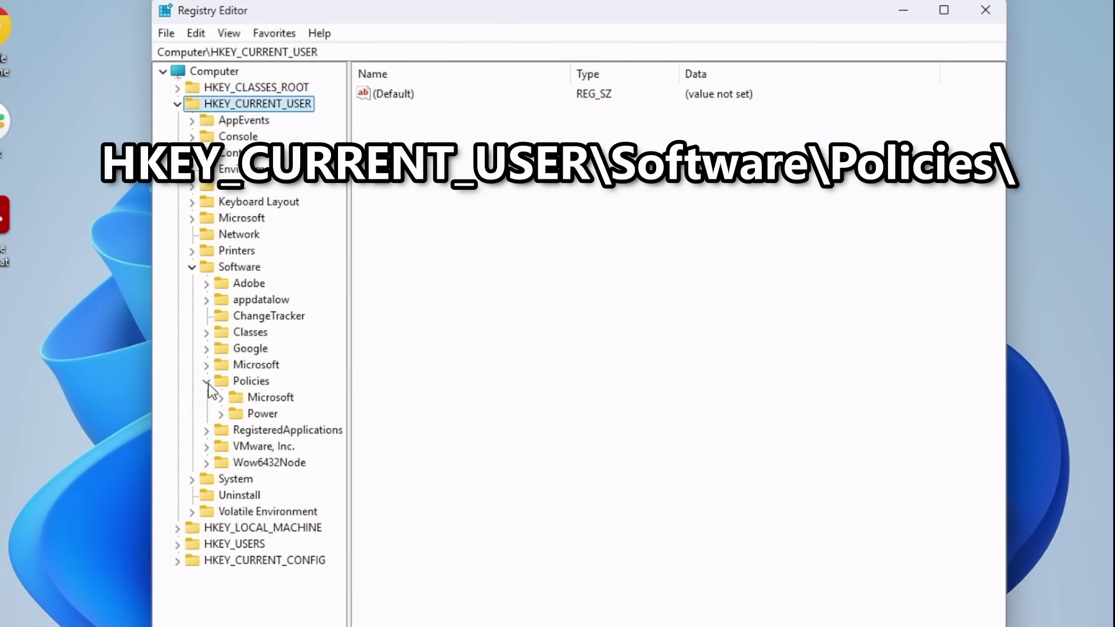
click(222, 399)
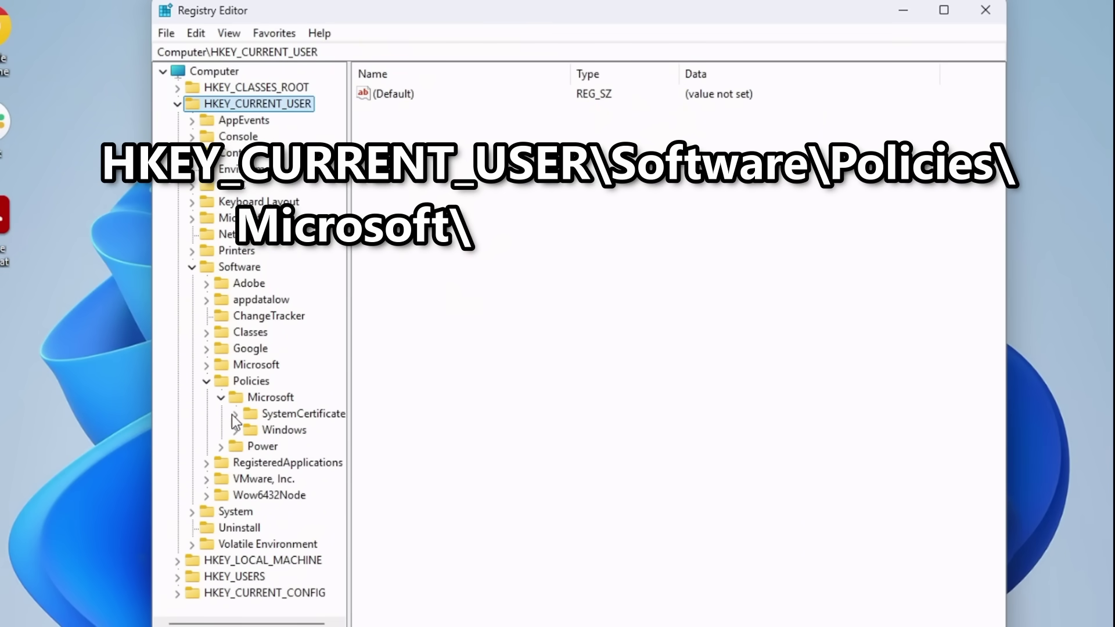
click(235, 431)
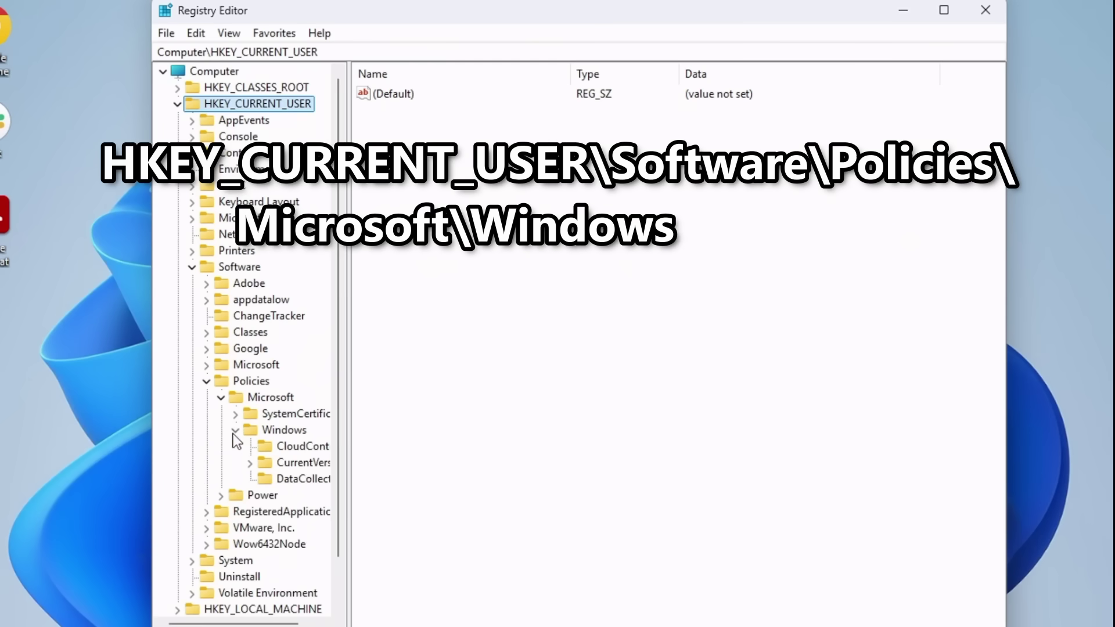
right_click(283, 430)
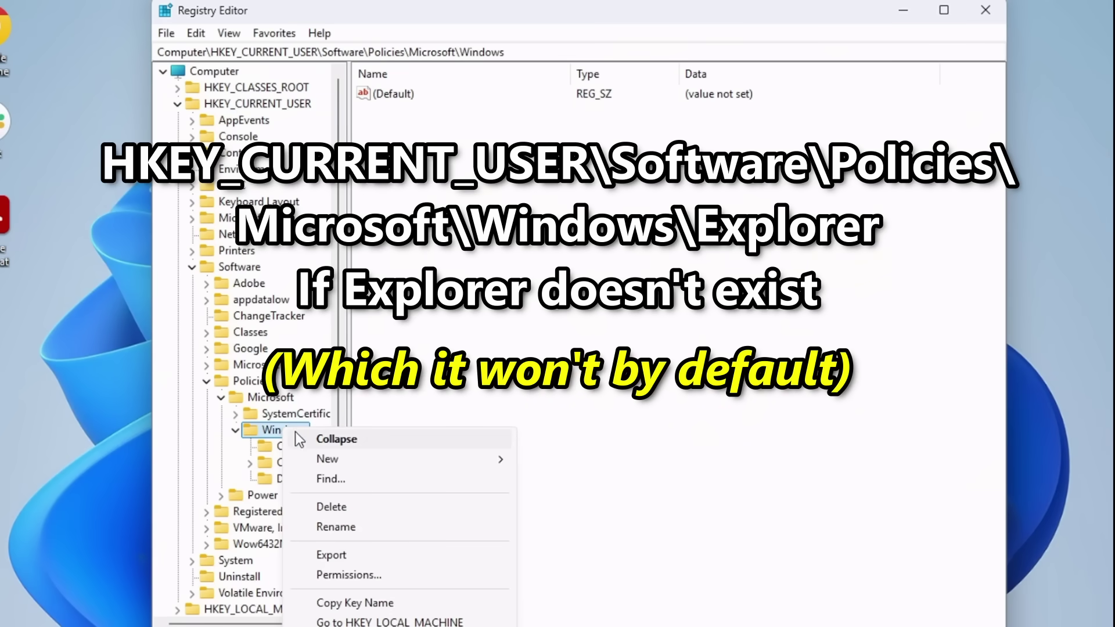
mouse_move(335, 454)
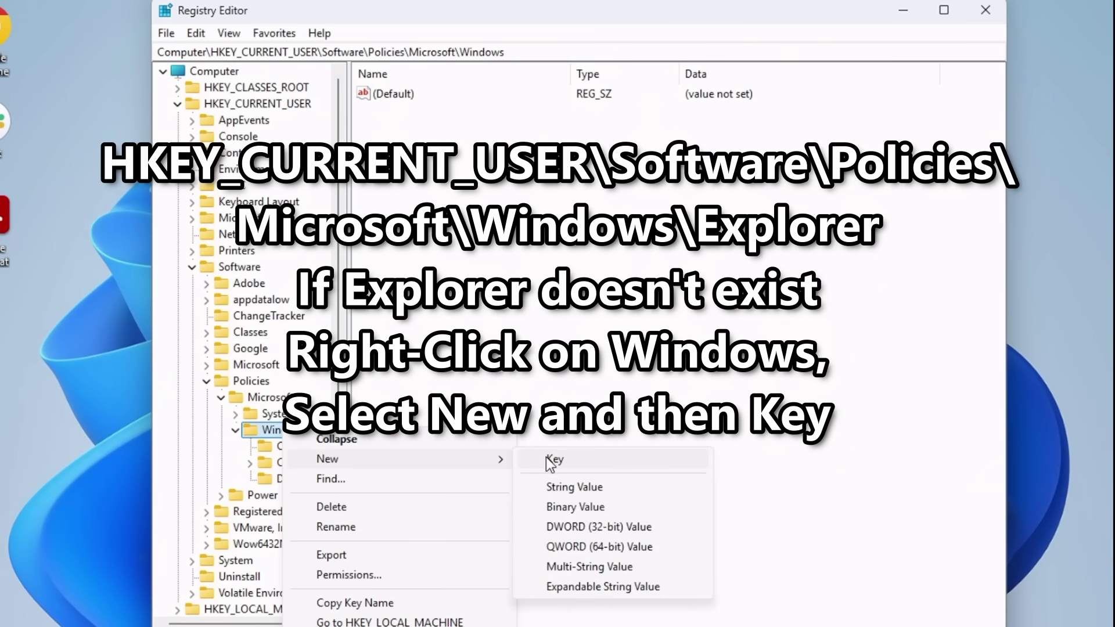
click(552, 460)
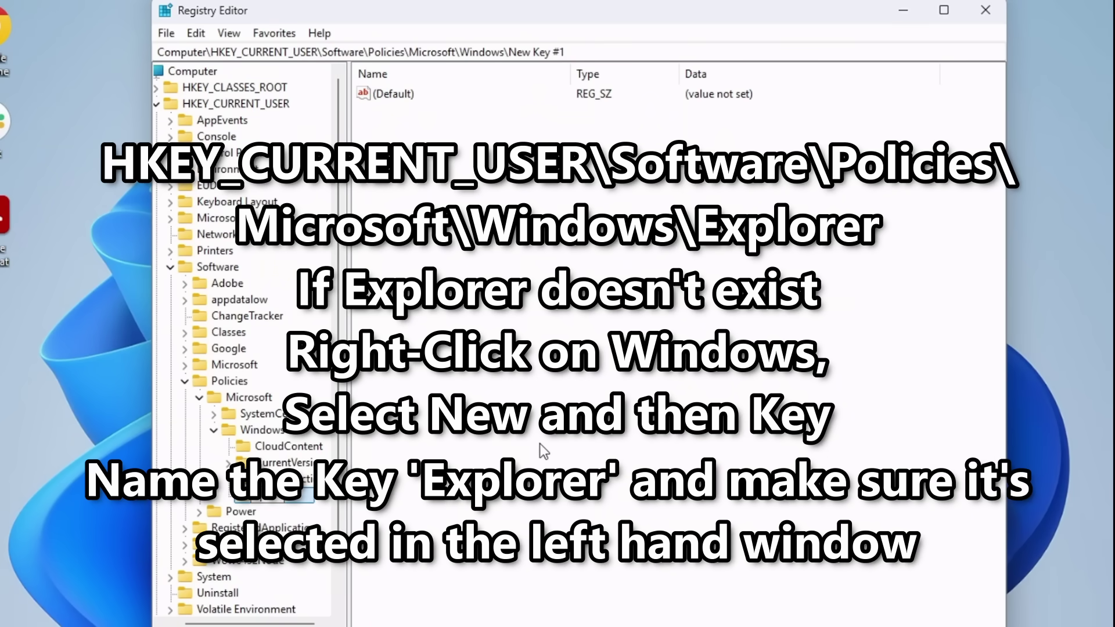
text(Explorer)
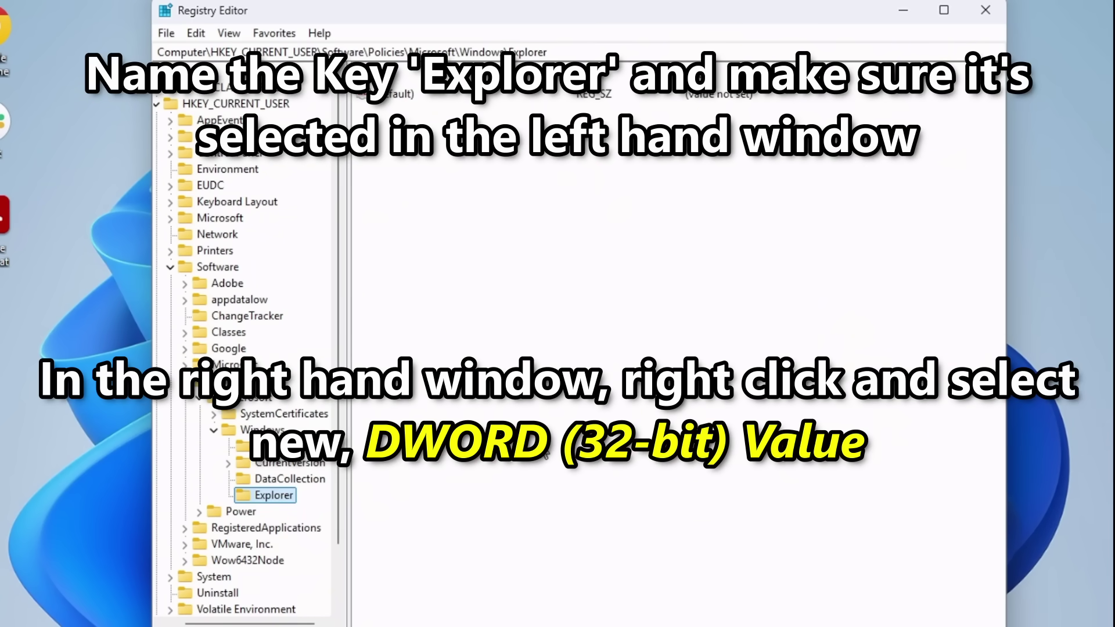
Step: Add DWORD DisableSearchBoxSuggestions with value 1 under Explorer, then close Registry Editor
mouse_move(442, 219)
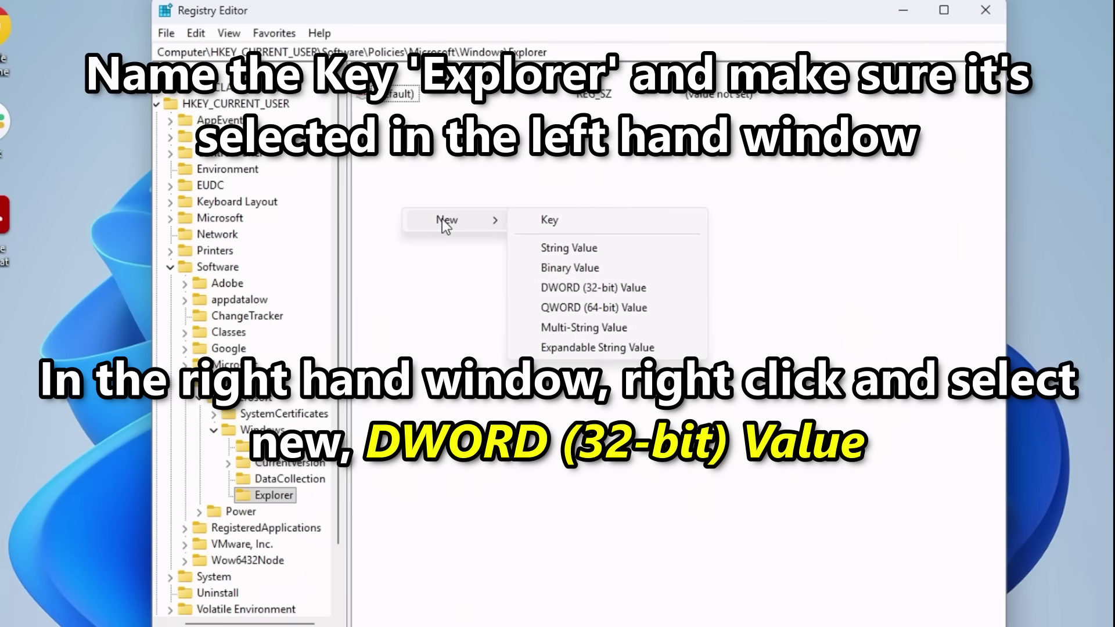
click(596, 292)
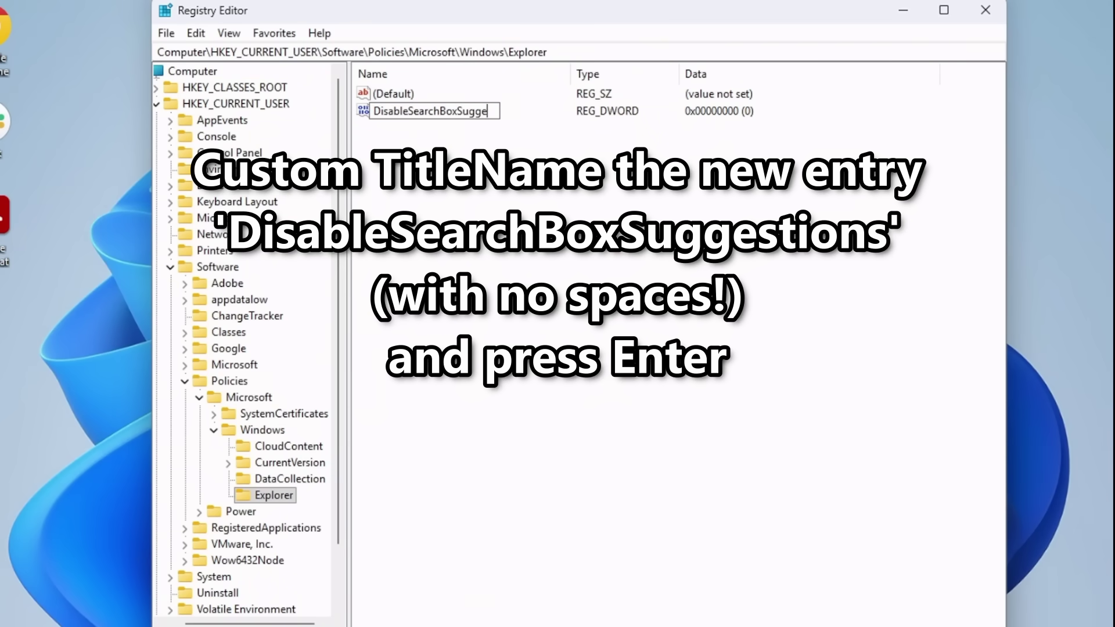
text(DisableSearchBoxSuggestions)
key(Return)
double_click(455, 114)
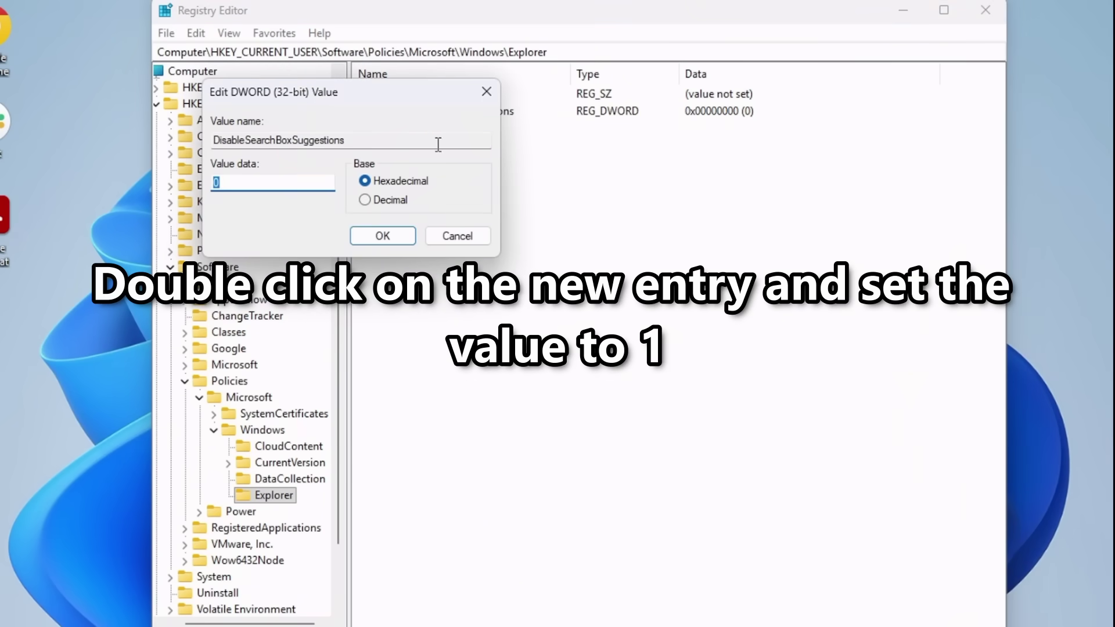
click(391, 235)
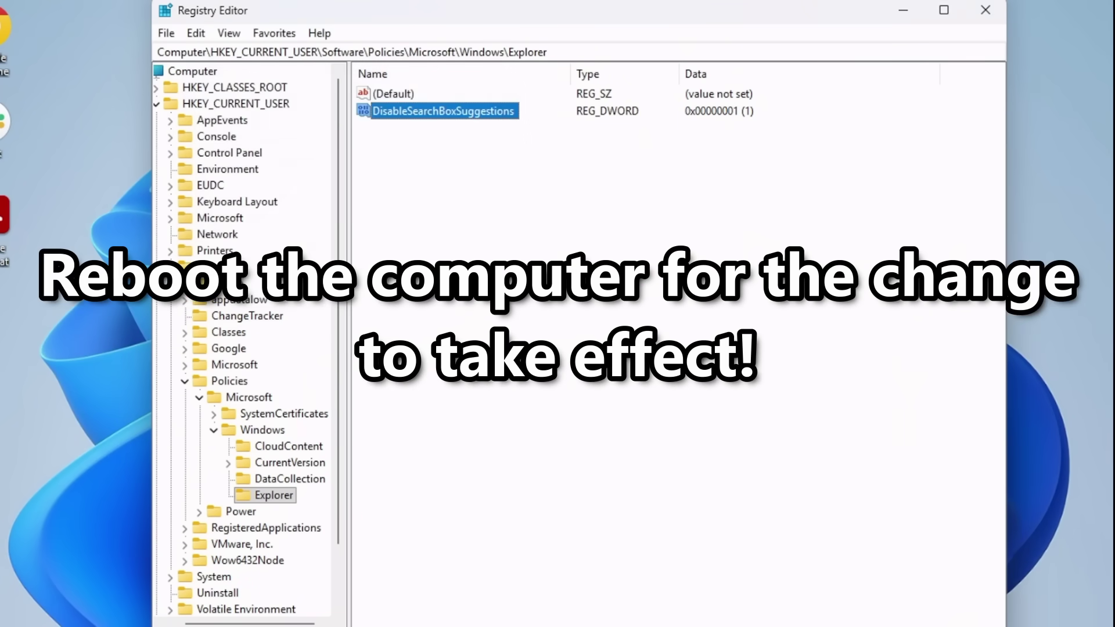
click(984, 14)
Step: Restart Windows from the Start button's Shut down or sign out menu
right_click(315, 610)
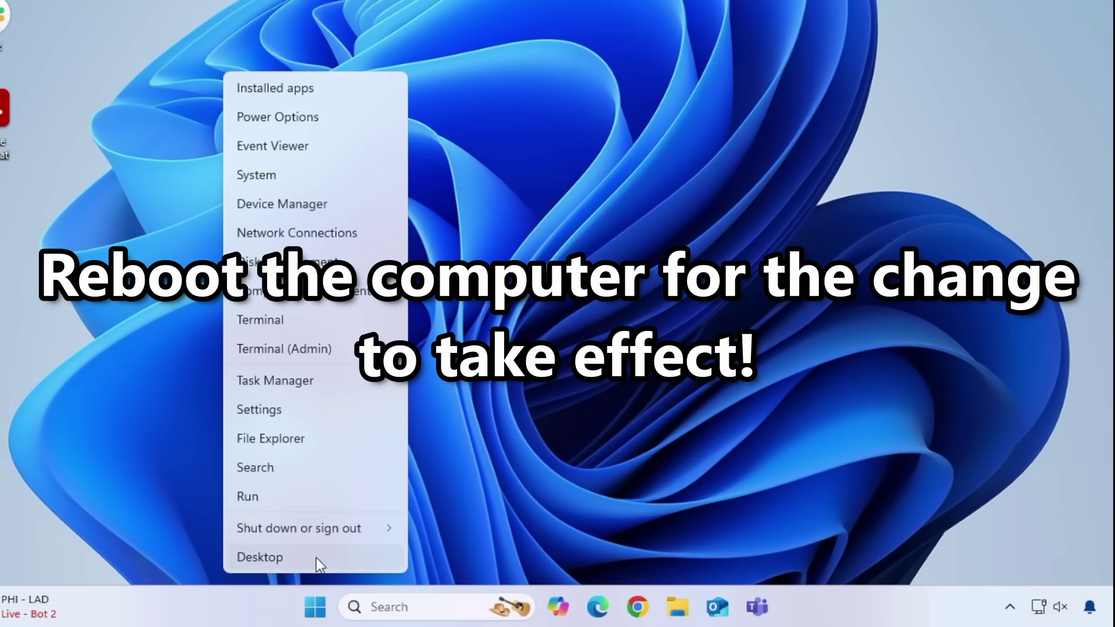
mouse_move(319, 534)
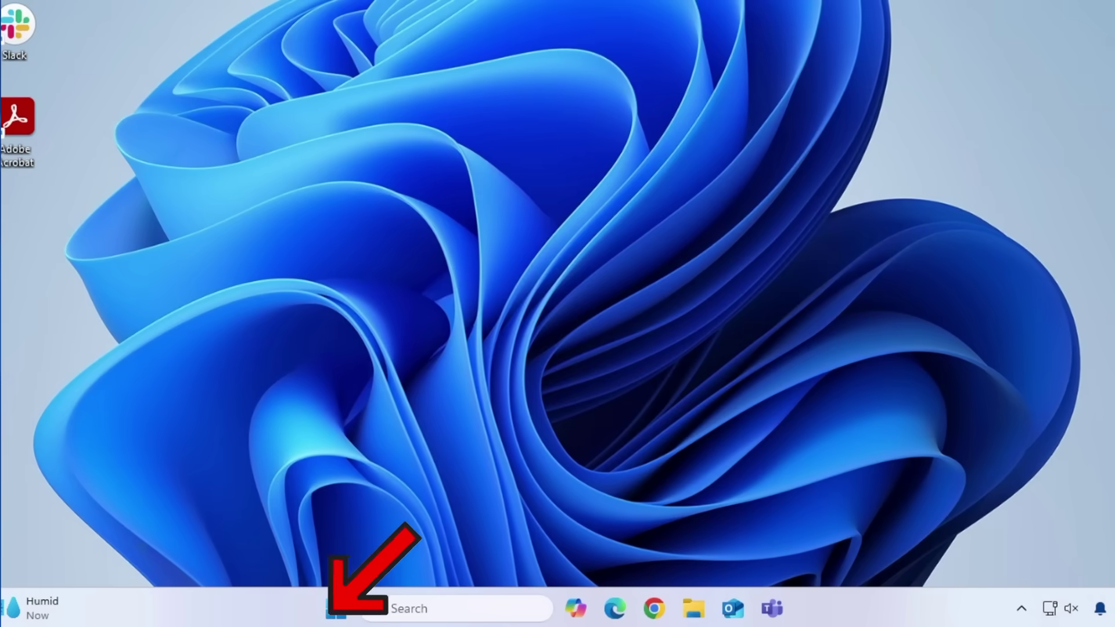
Step: Open the Personalization > Taskbar page in Settings to check the Widgets toggle
click(335, 608)
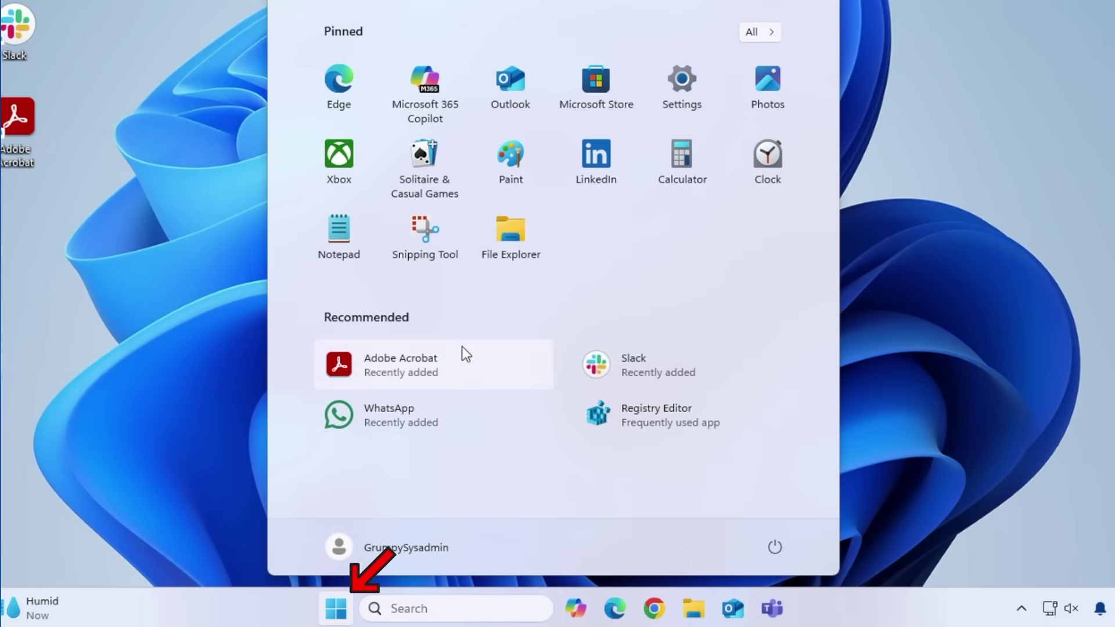
click(670, 86)
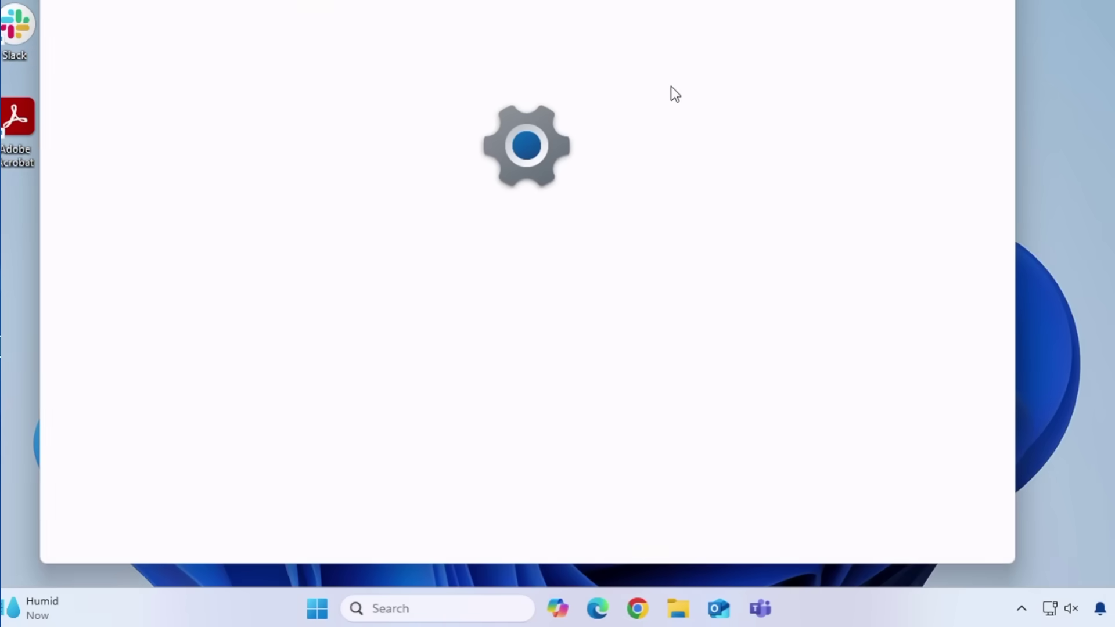
click(138, 186)
scroll(737, 230, down, 5)
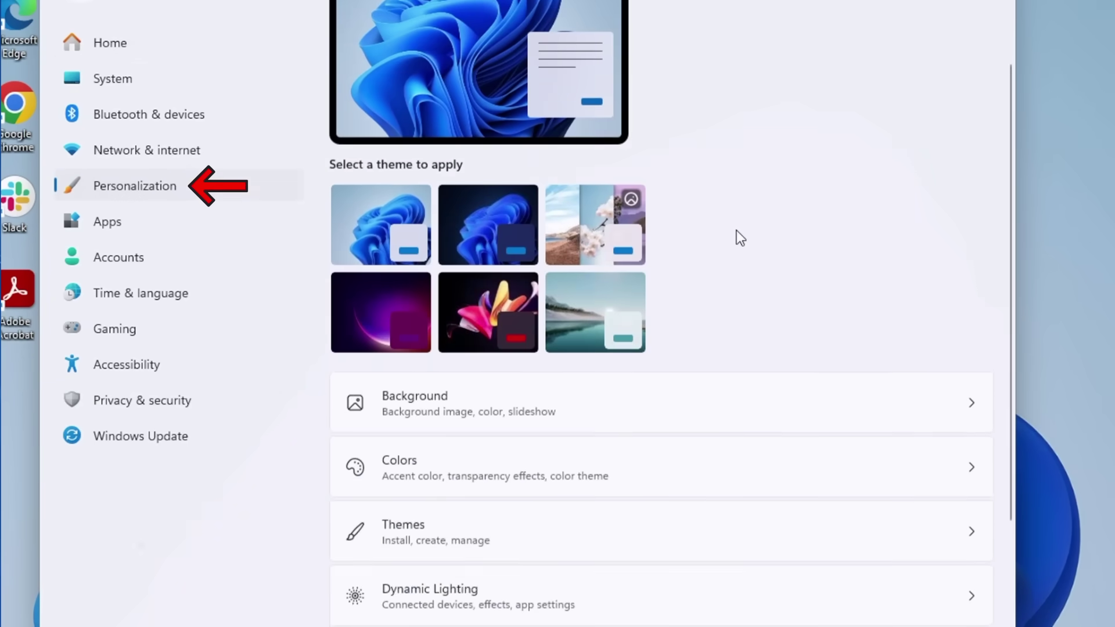
click(557, 530)
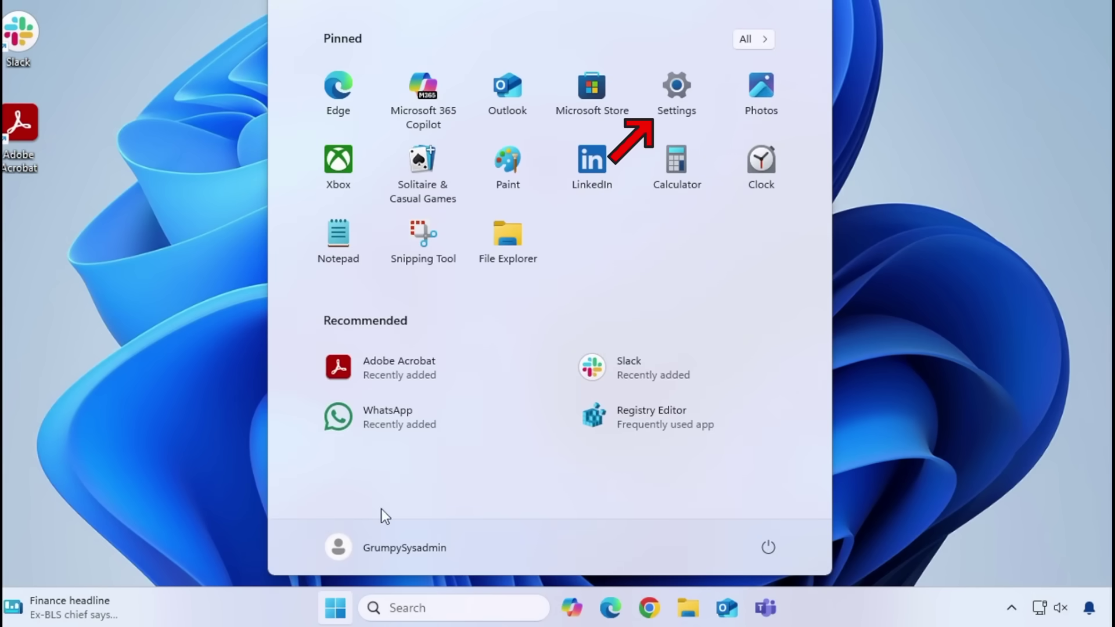
Step: Switch Send optional diagnostic data to Off in Privacy & security > Diagnostics & feedback
click(677, 88)
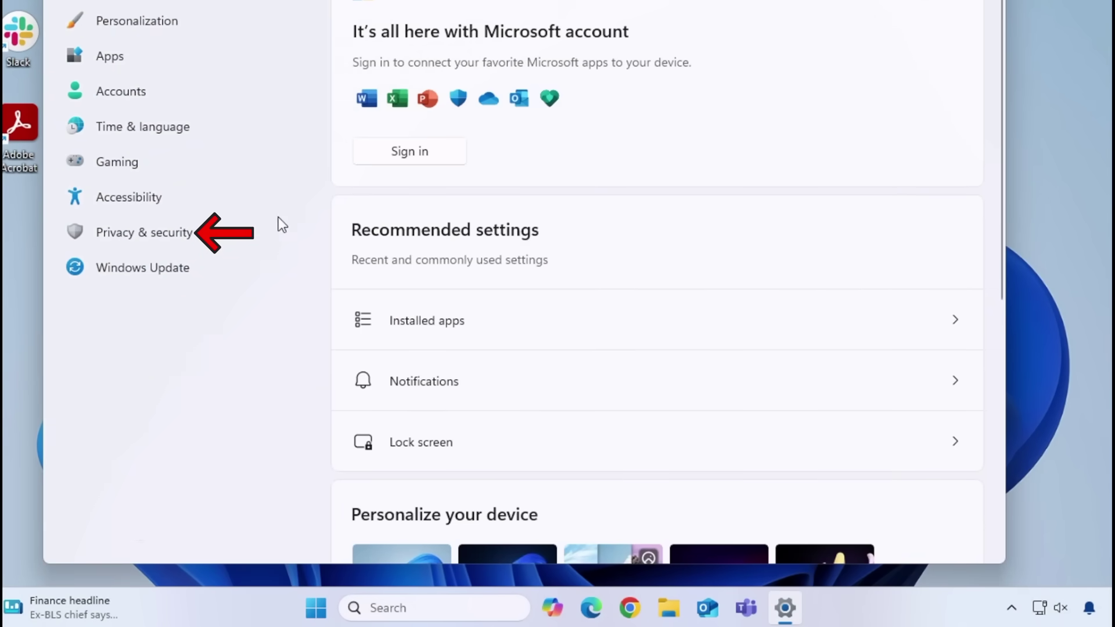
click(174, 237)
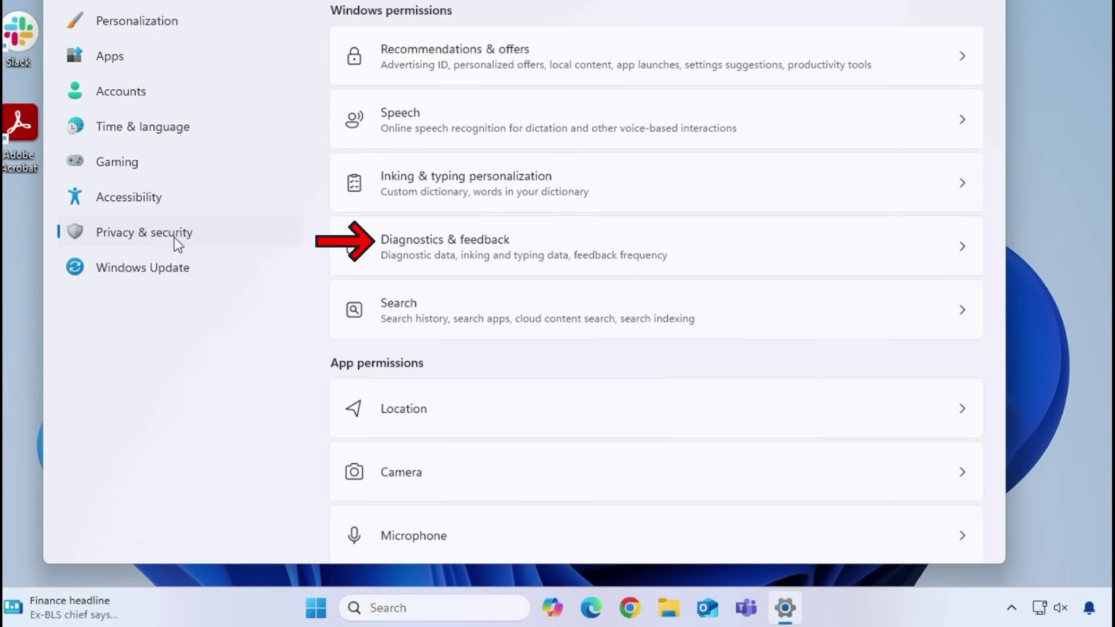
click(447, 242)
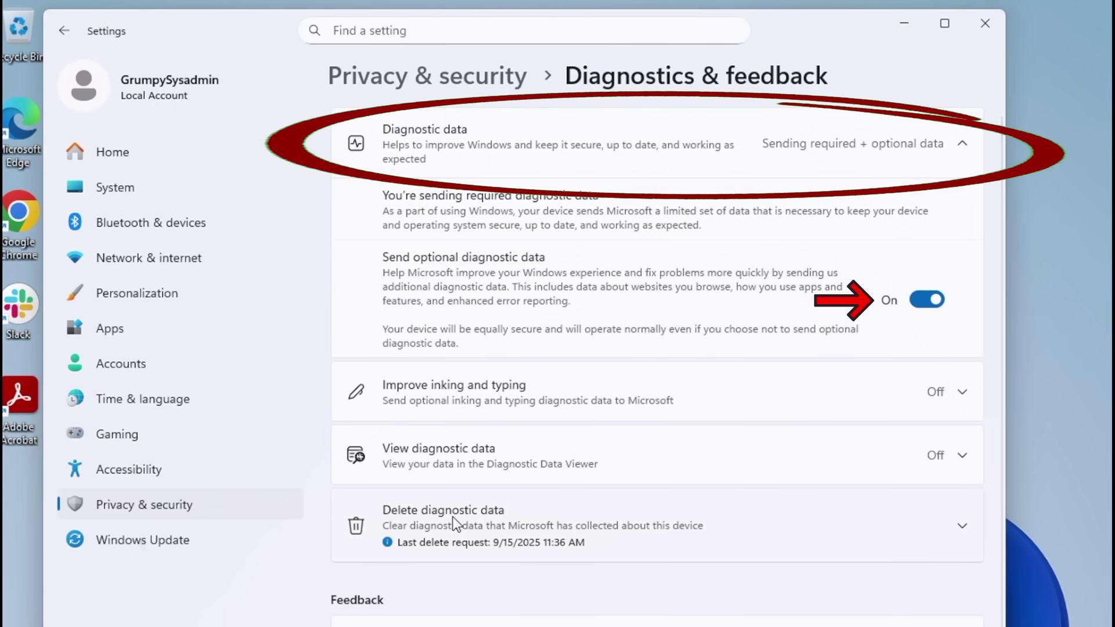
click(922, 302)
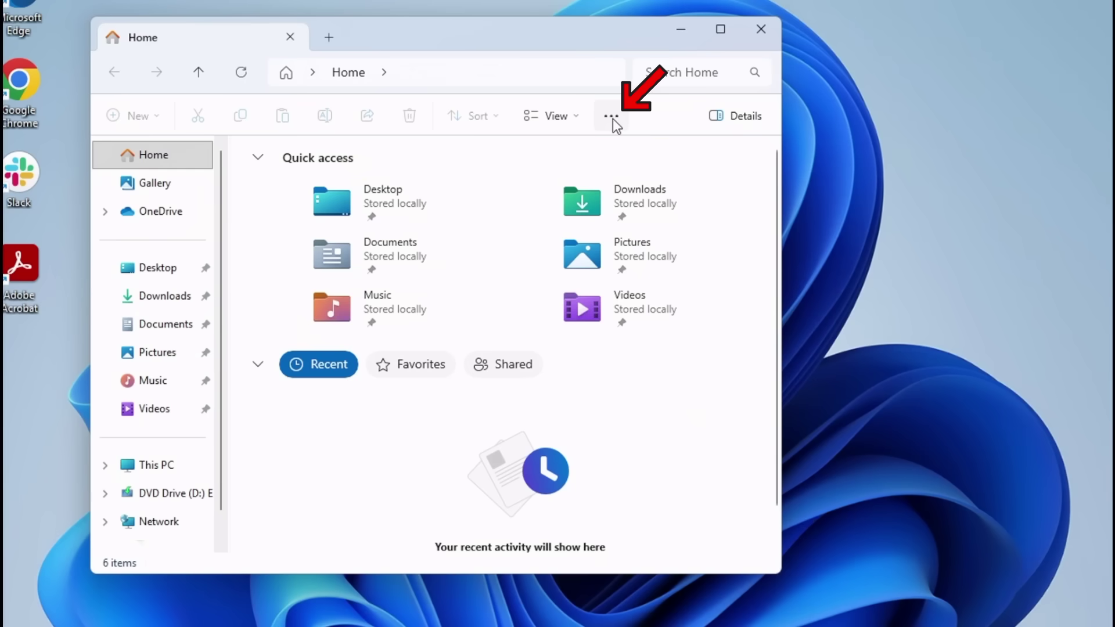
Step: Uncheck Show sync provider notifications on the View tab of File Explorer's Folder Options
click(612, 119)
click(545, 314)
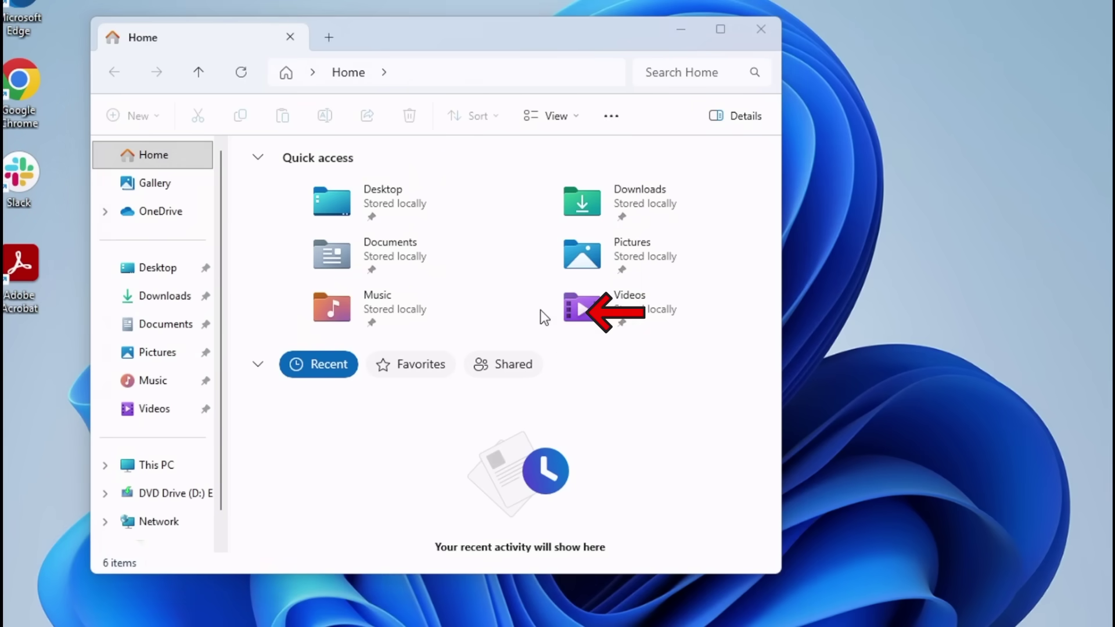
click(178, 192)
scroll(325, 429, down, 3)
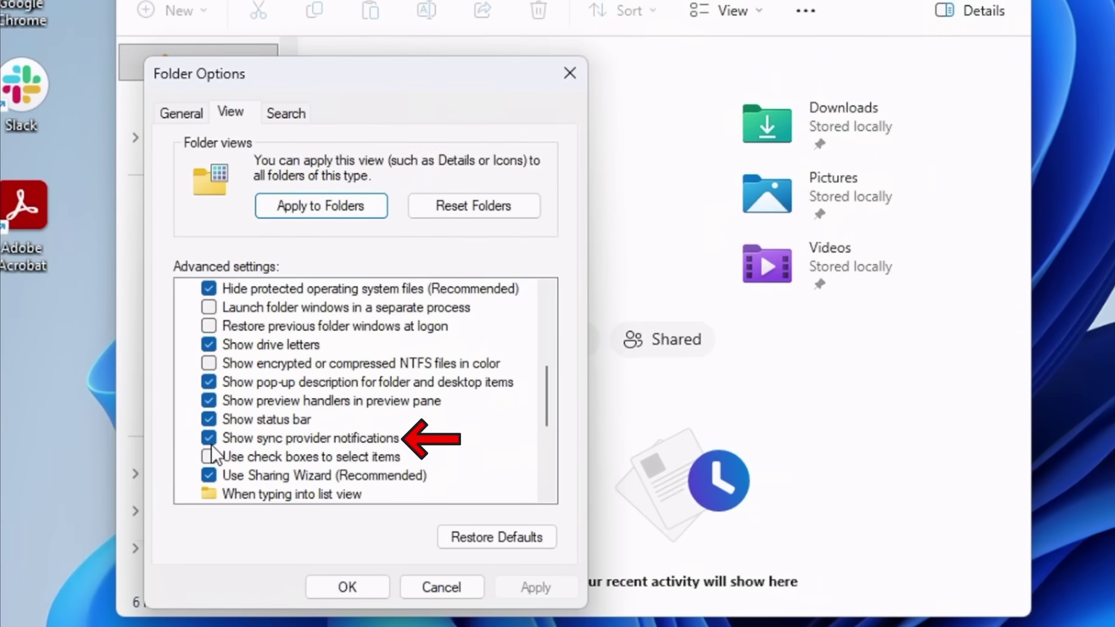
click(211, 445)
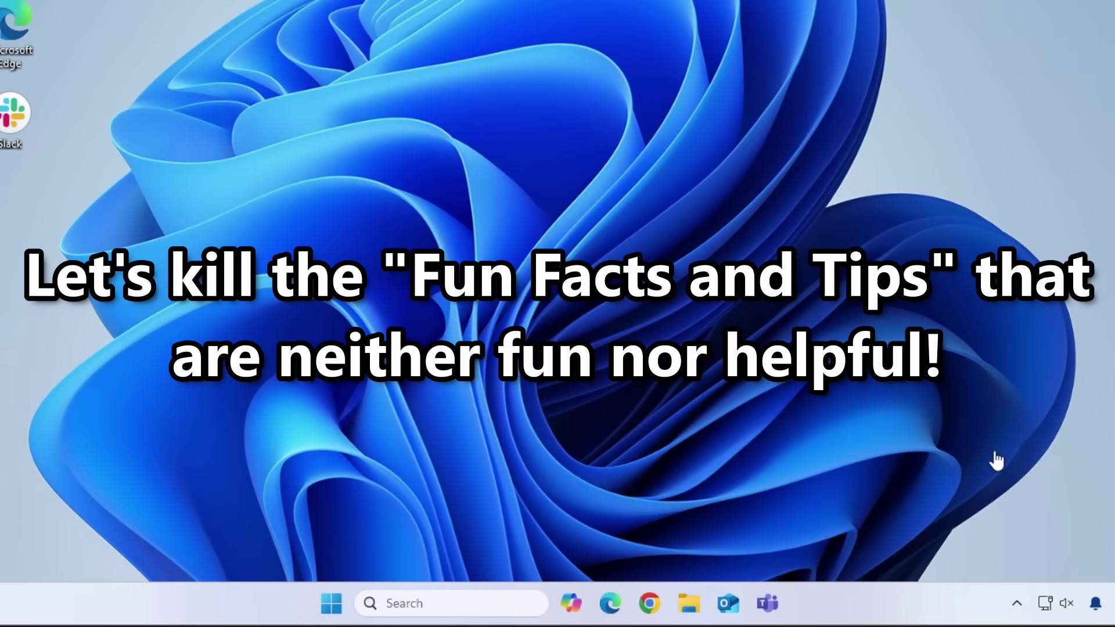
Step: Launch regedit from Start search and approve the User Account Control prompt
click(325, 608)
text(regedit)
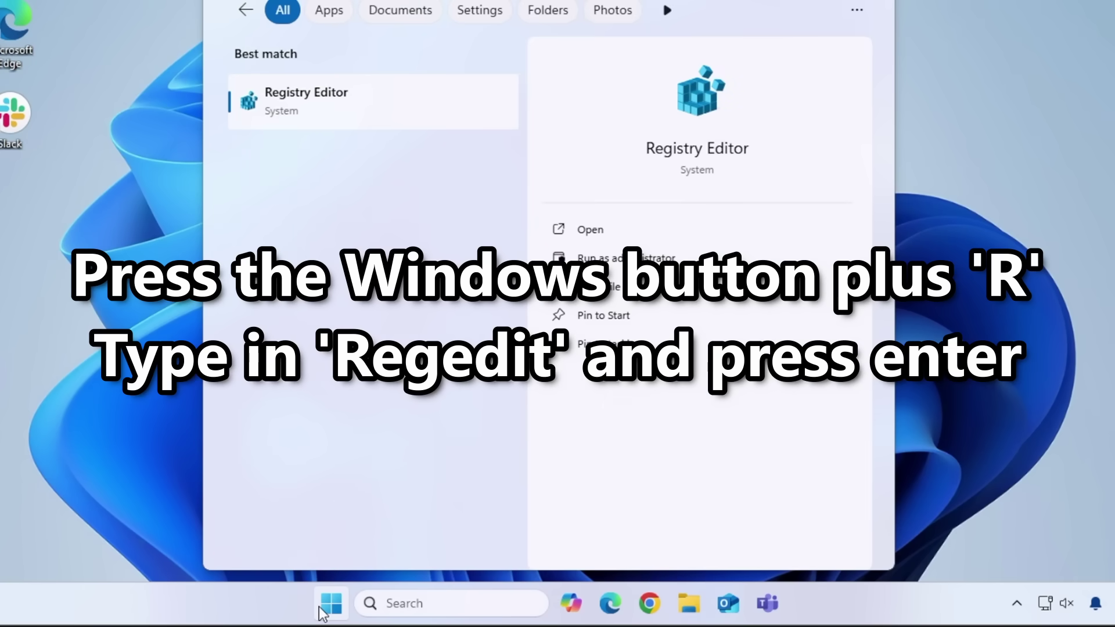
key(Return)
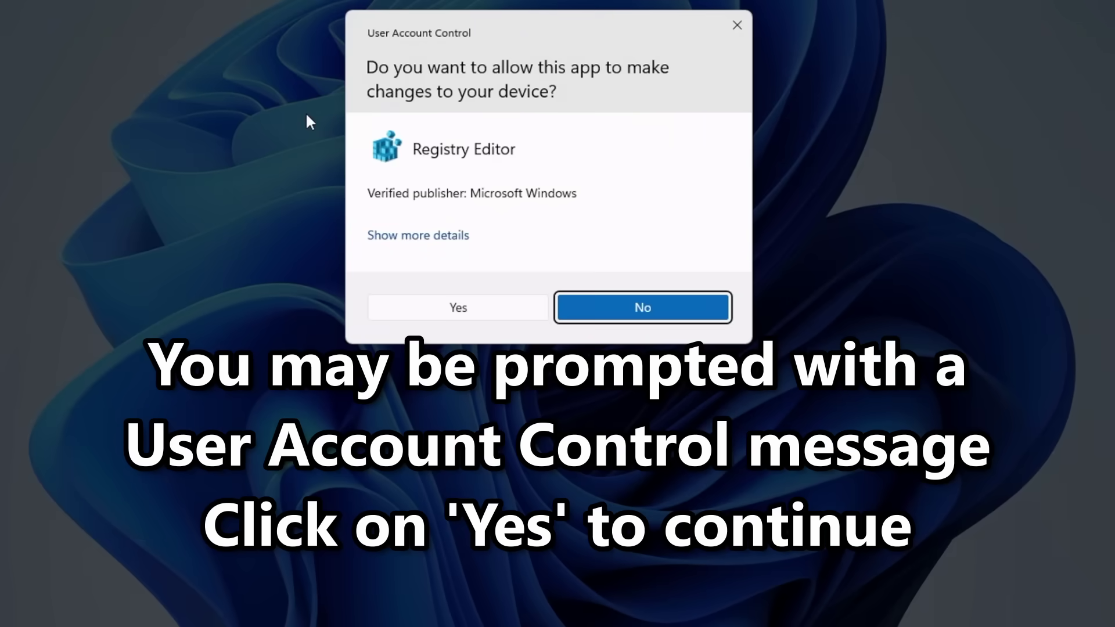
click(486, 309)
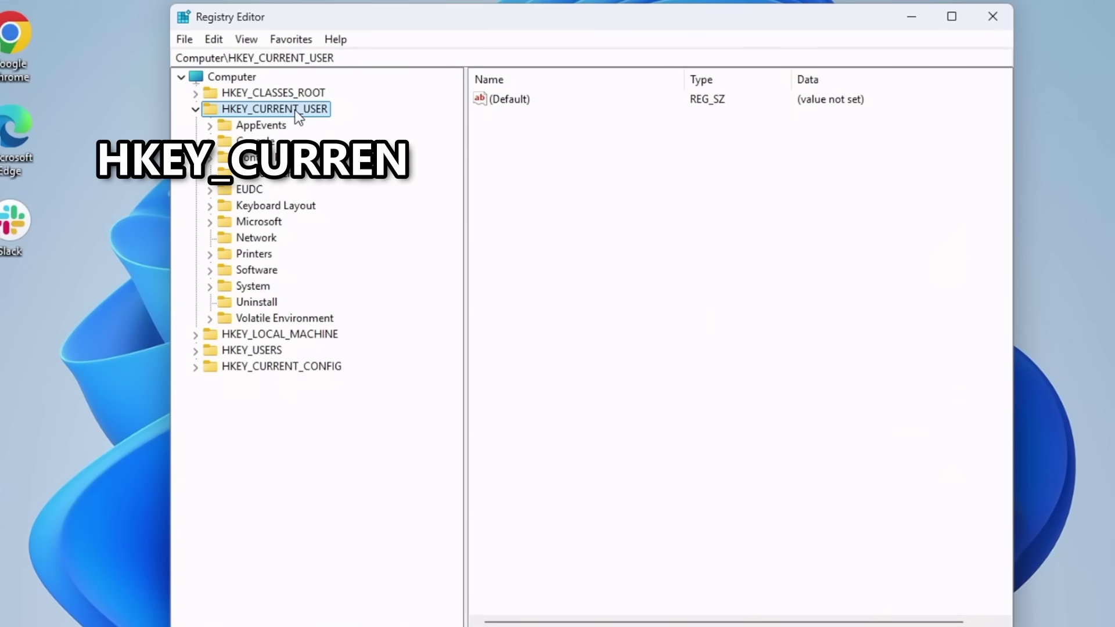
Step: Go to HKEY_CURRENT_USER\Software\Microsoft\Windows\CurrentVersion\ContentDeliveryManager
click(211, 273)
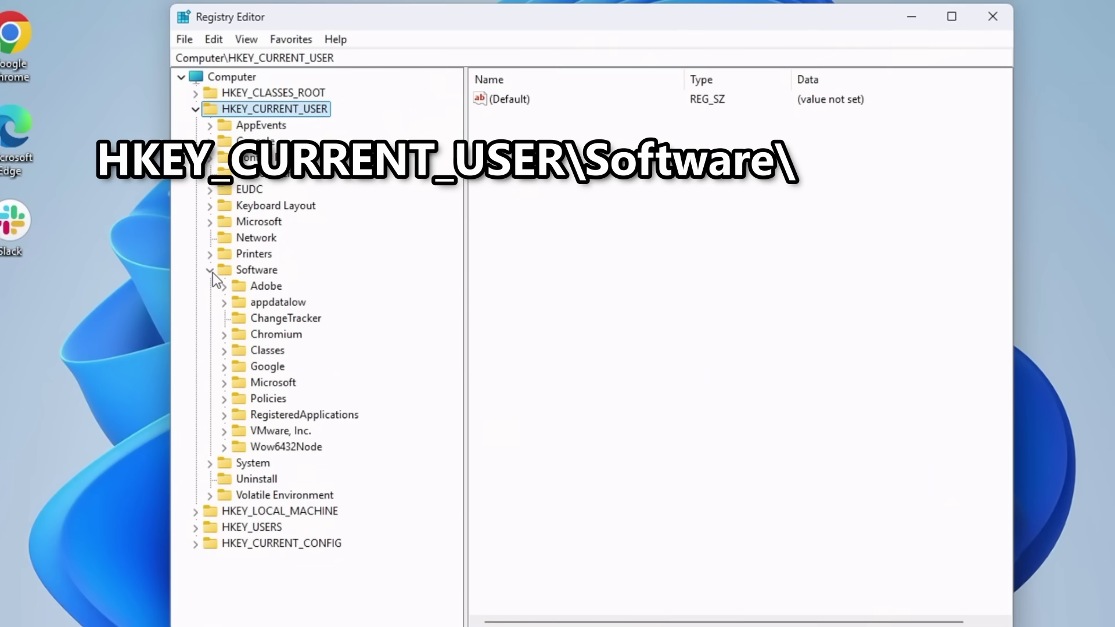
click(224, 382)
scroll(224, 382, down, 20)
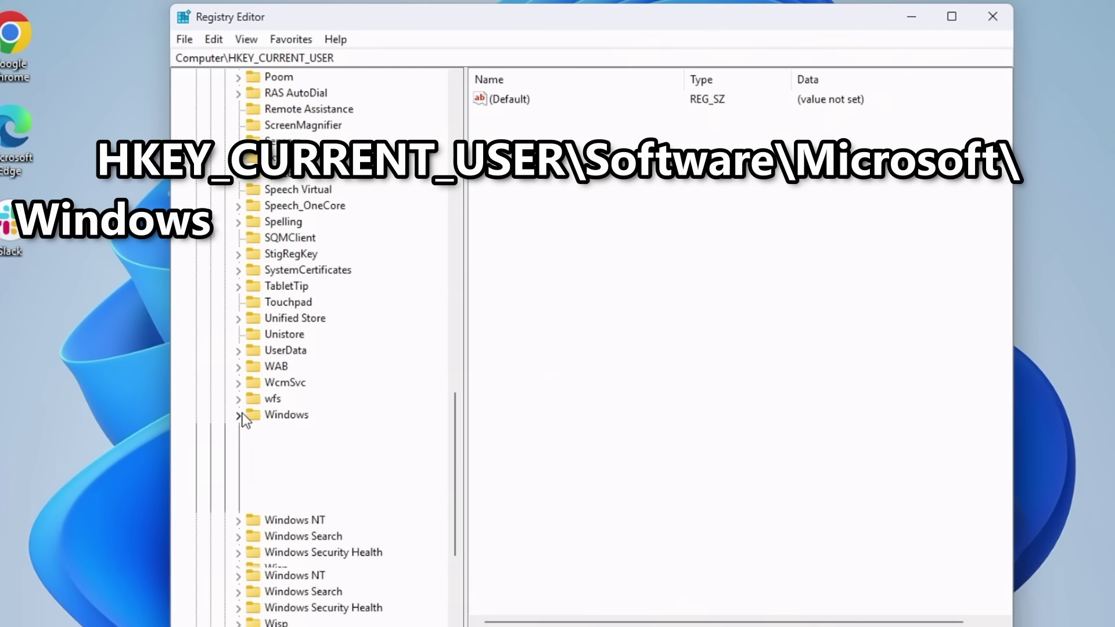
click(242, 413)
click(253, 445)
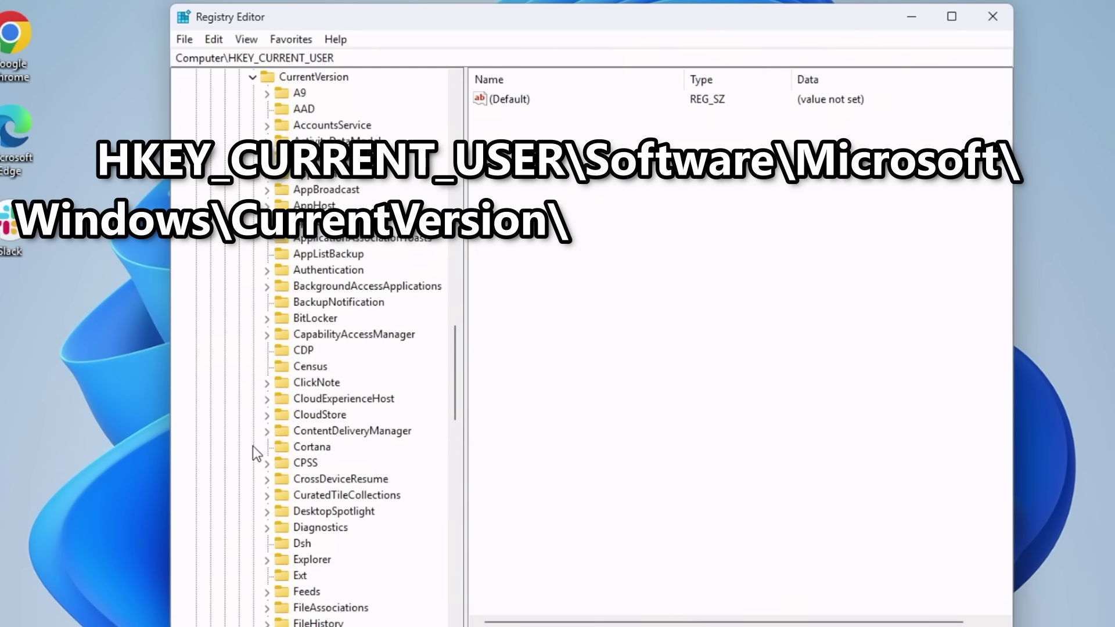
click(329, 430)
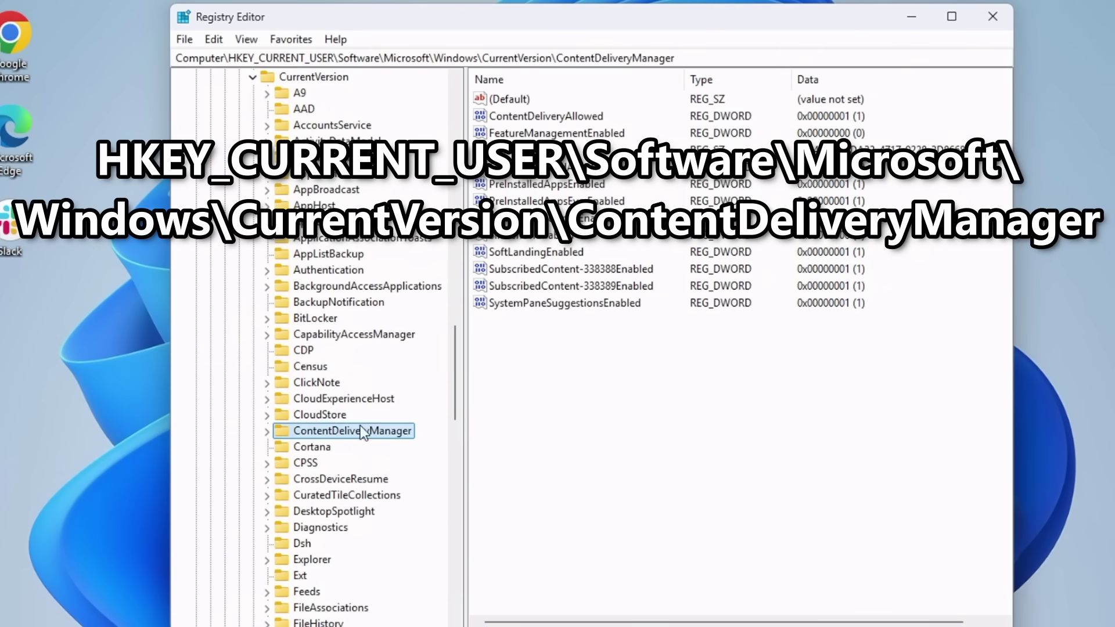
Step: Create a DWORD (32-bit) value RotatingLockScreenEnable with data 0
right_click(520, 396)
mouse_move(560, 405)
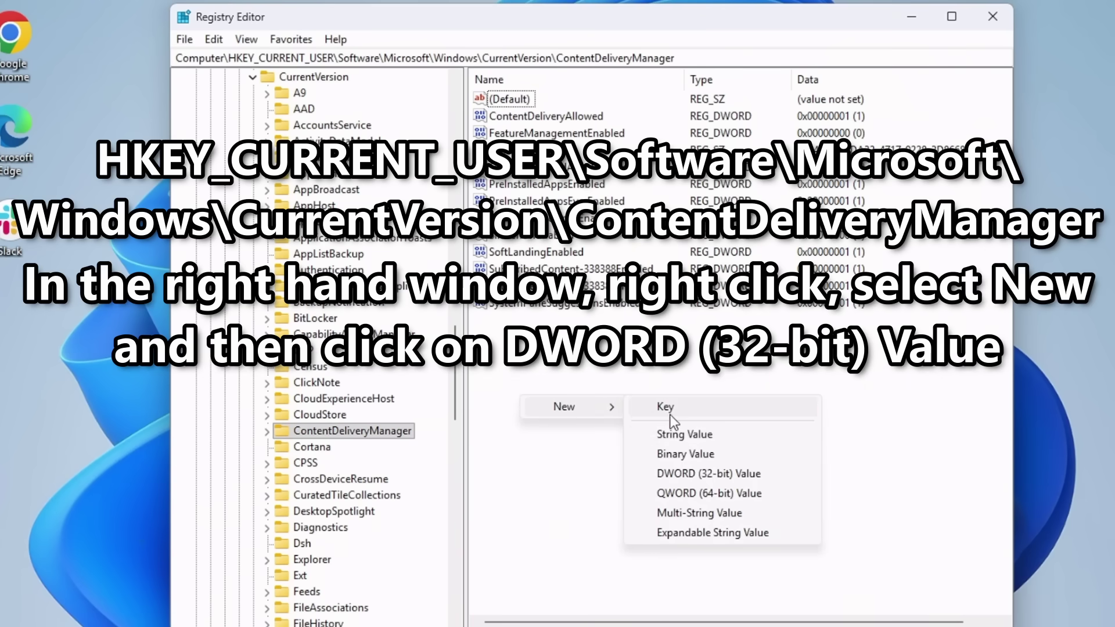
click(681, 472)
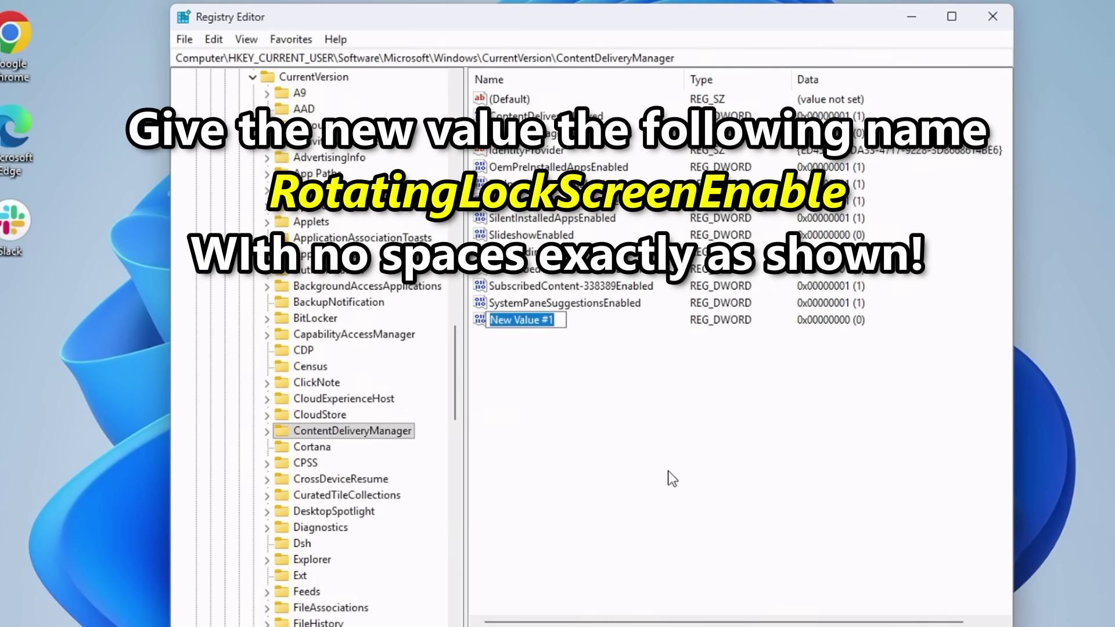
text(Rotat)
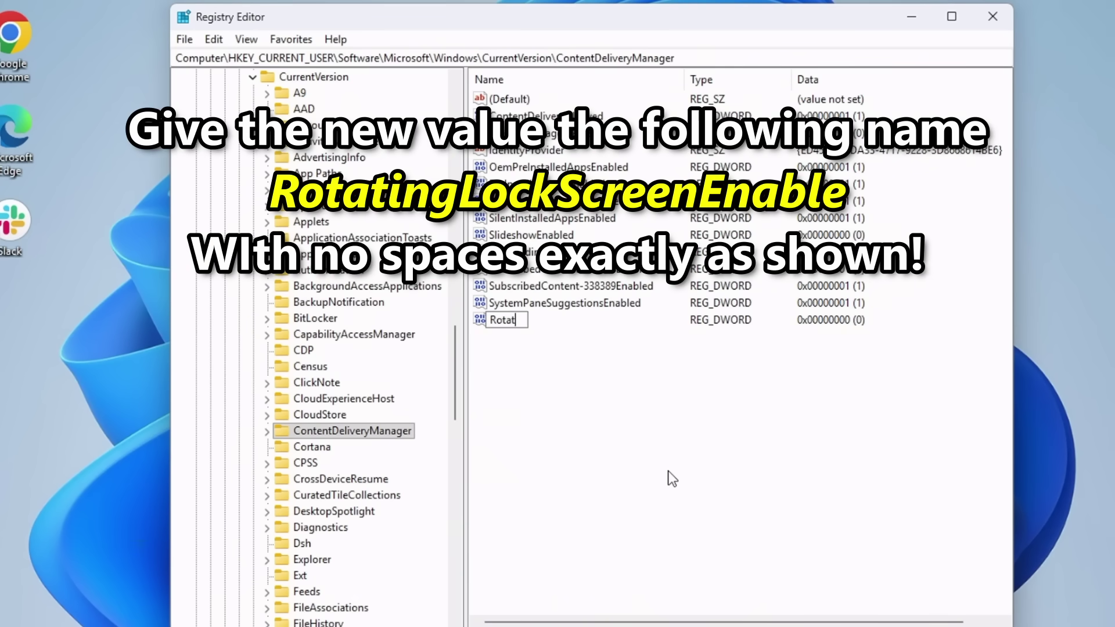
text(ingLockScreenEnab)
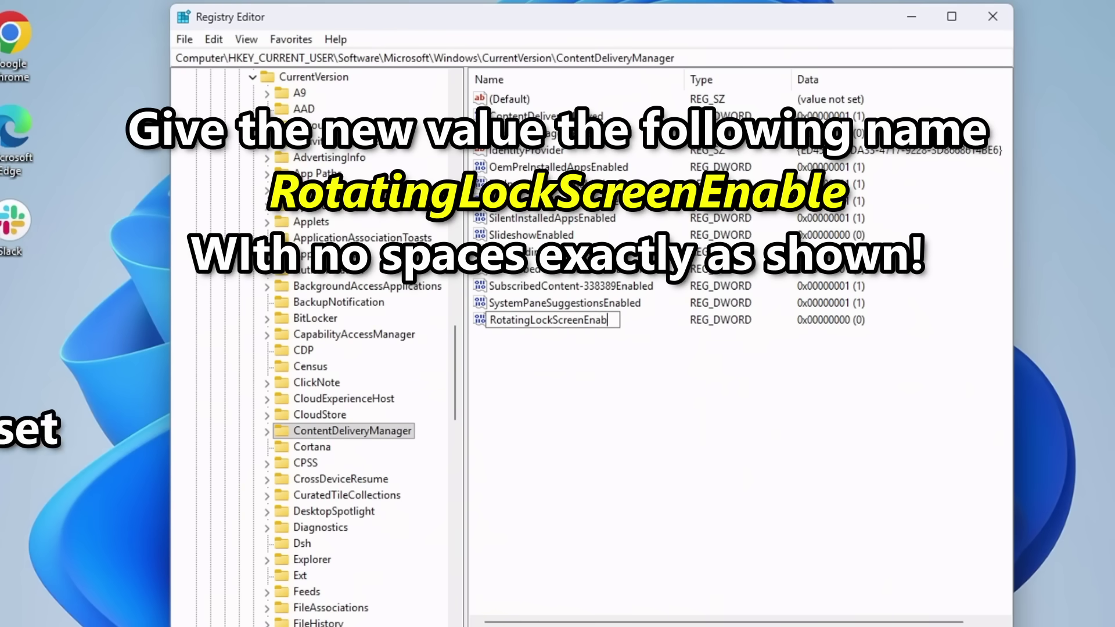
text(le)
key(Return)
double_click(548, 320)
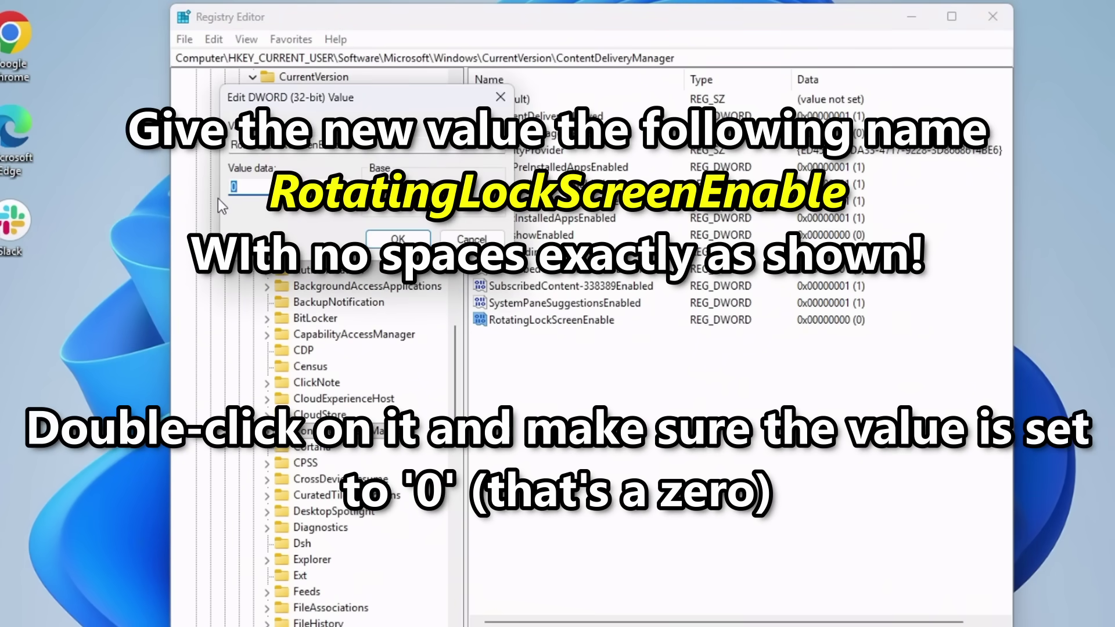
click(397, 239)
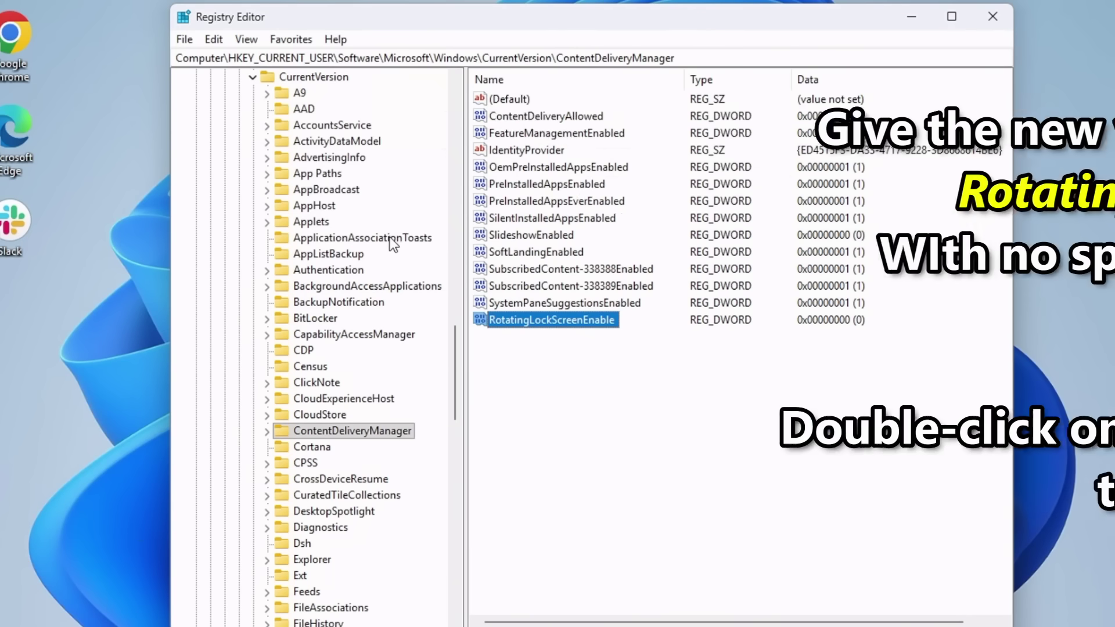
Step: Create a DWORD (32-bit) value RotatingLockScreenOverlayEnable and open it for editing
right_click(524, 381)
mouse_move(580, 388)
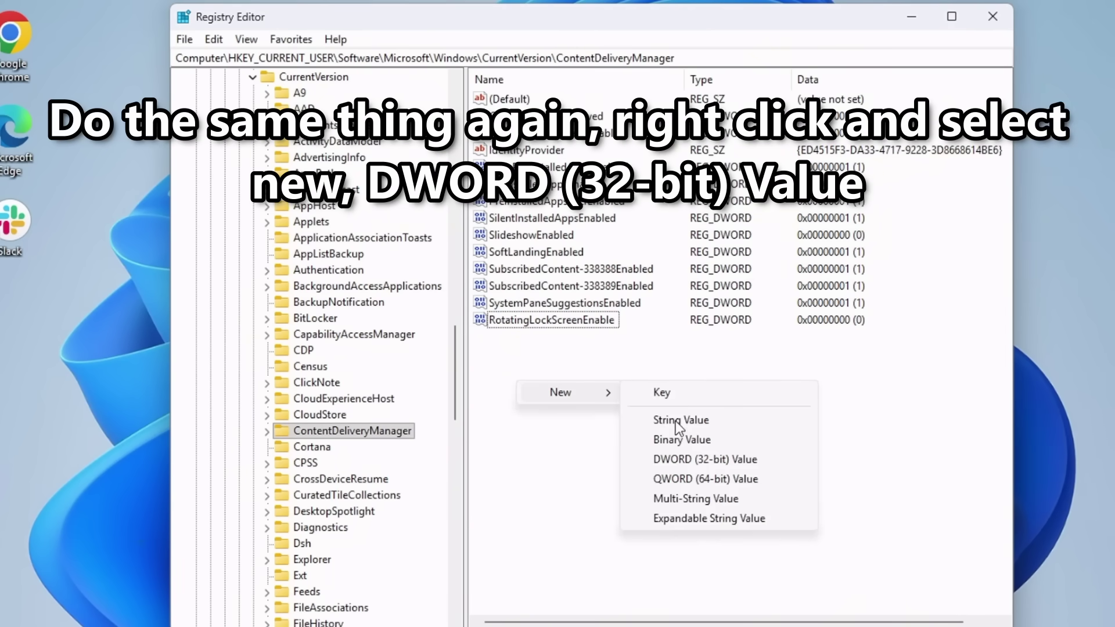
click(685, 459)
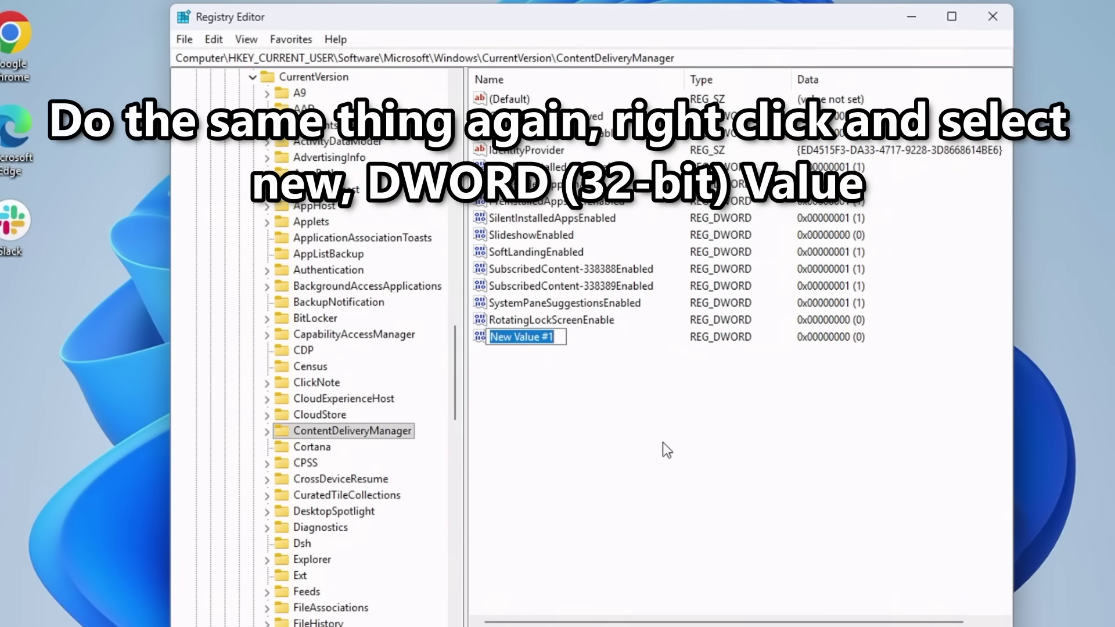
text(Rotating)
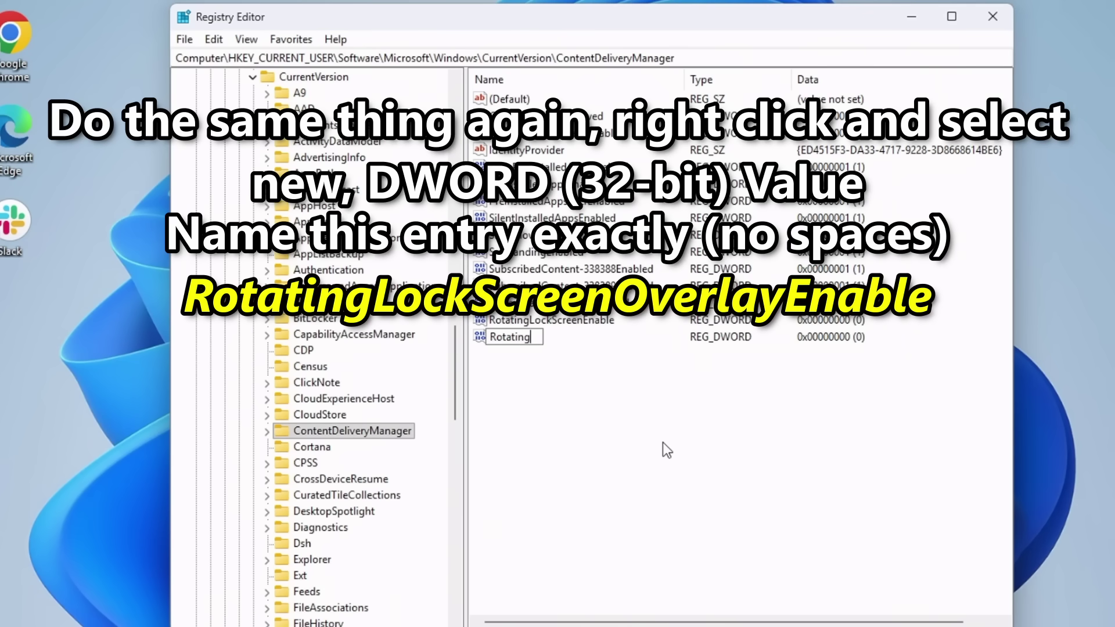
text(LockScreenOverlayEn)
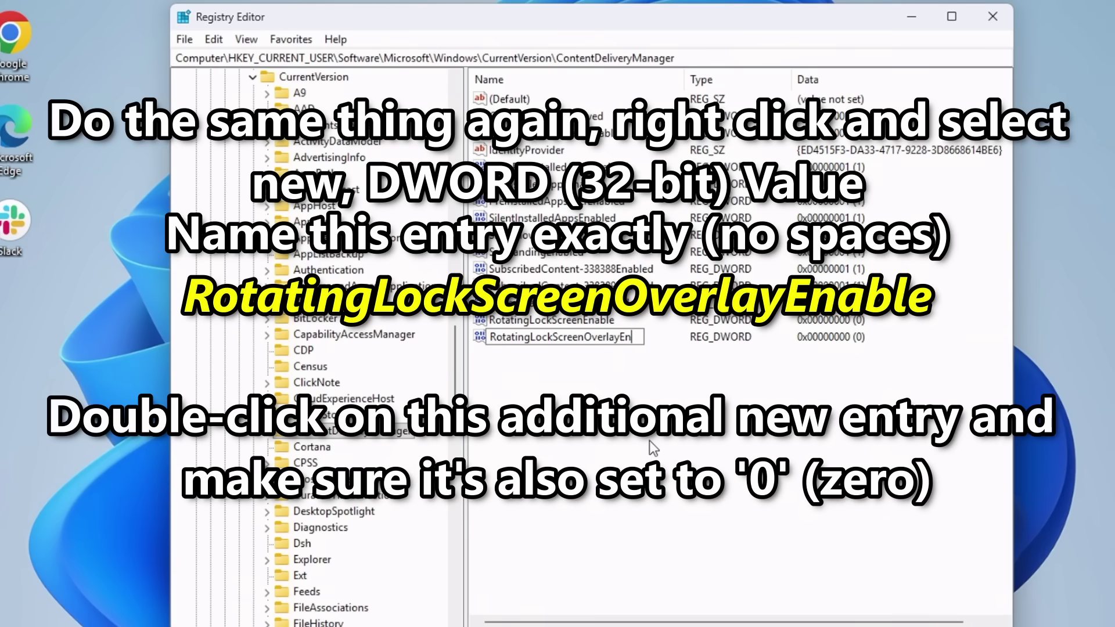
text(able)
key(Return)
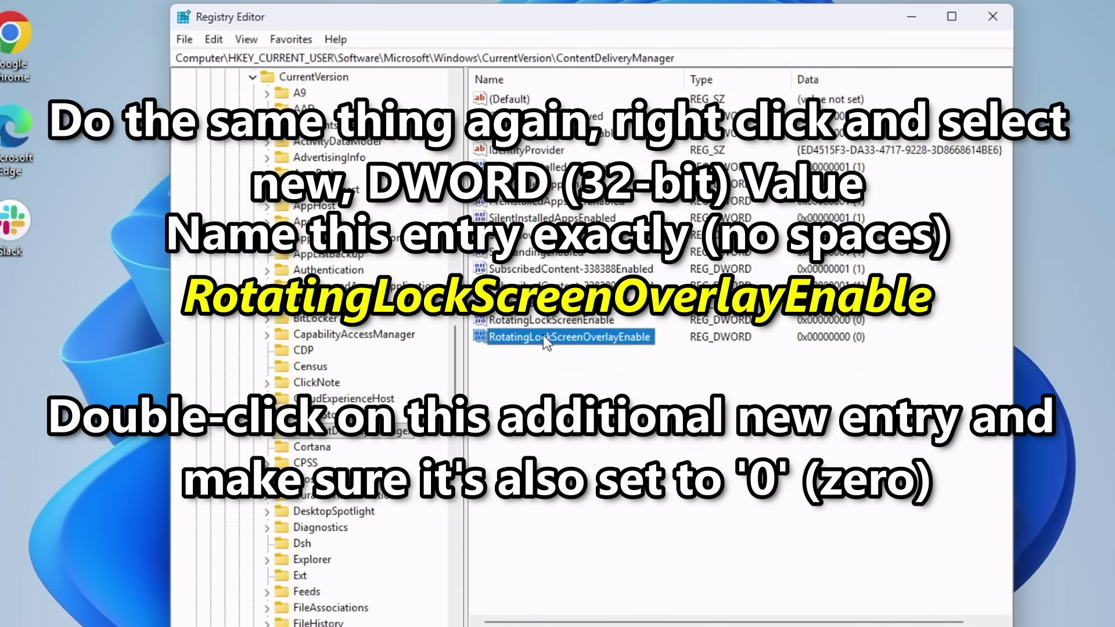
double_click(542, 336)
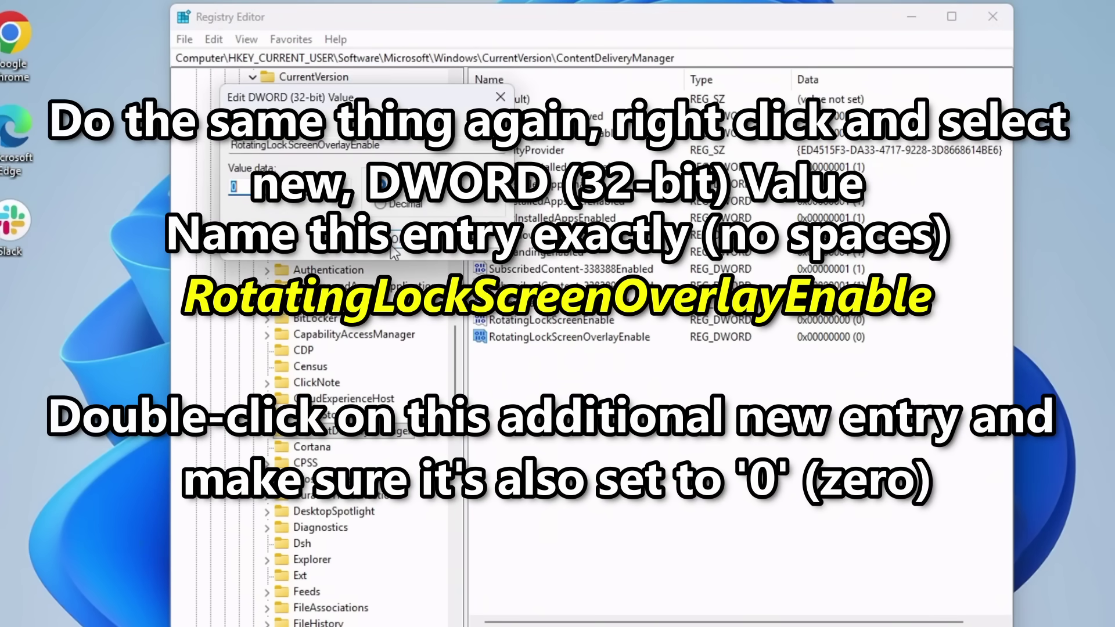
Step: Close Registry Editor and bring up the Start button's Win+X menu
click(1008, 23)
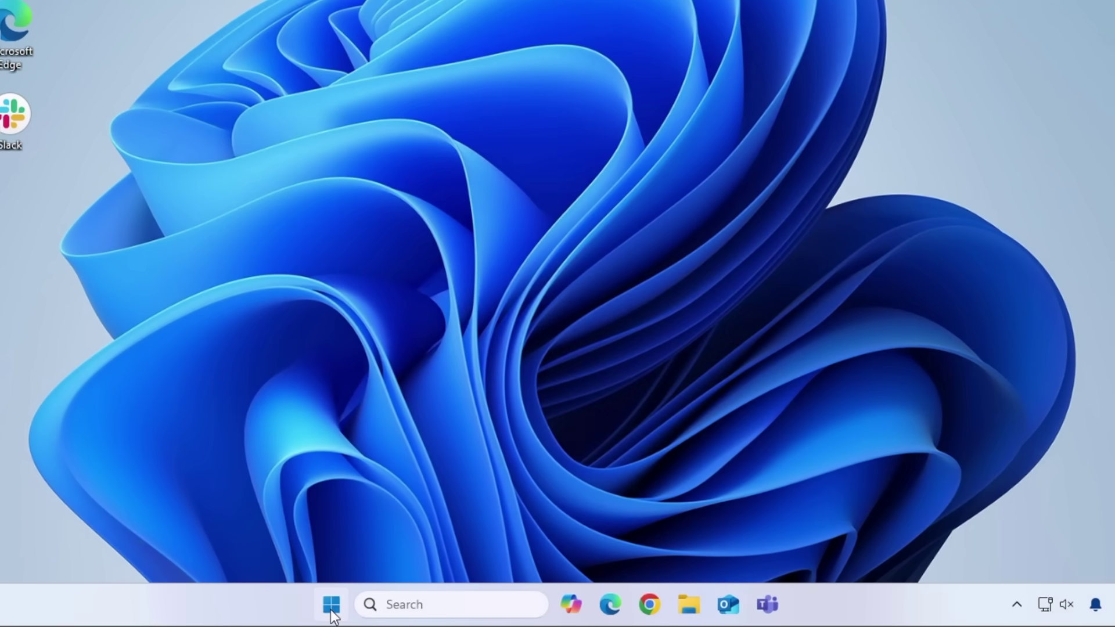
right_click(330, 607)
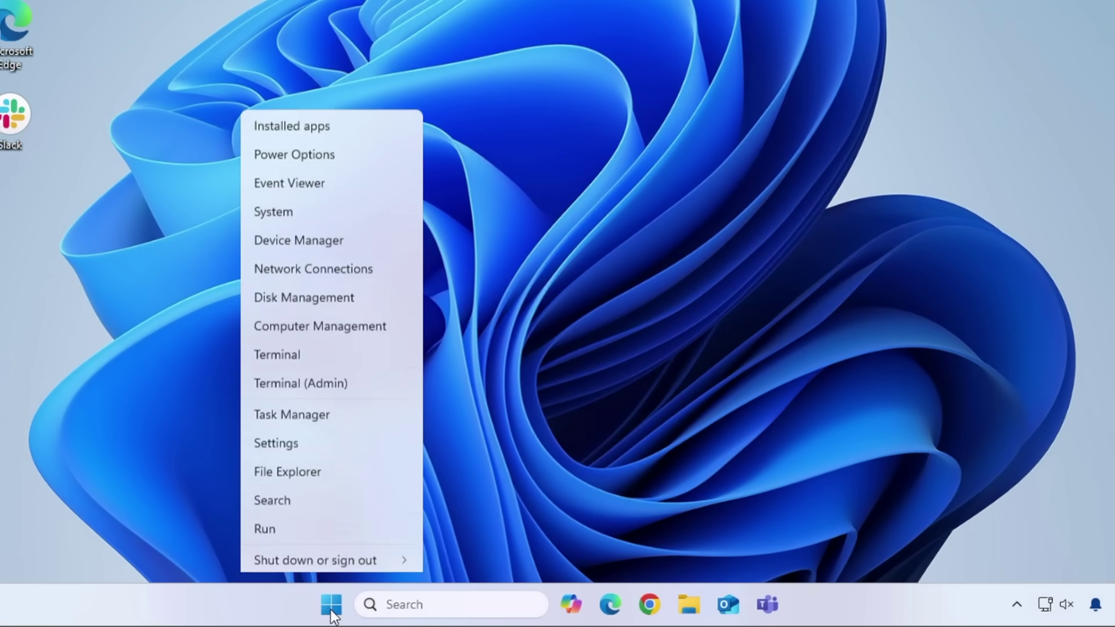
mouse_move(326, 526)
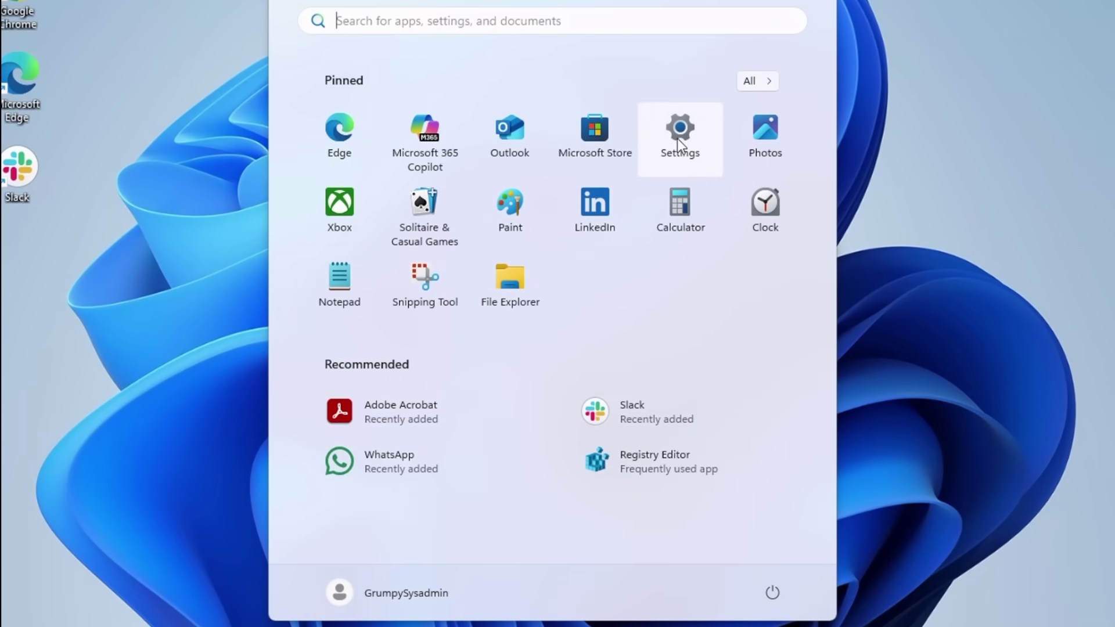
Step: Uninstall Copilot from Settings > Apps > Installed apps and confirm removal
click(679, 90)
click(132, 173)
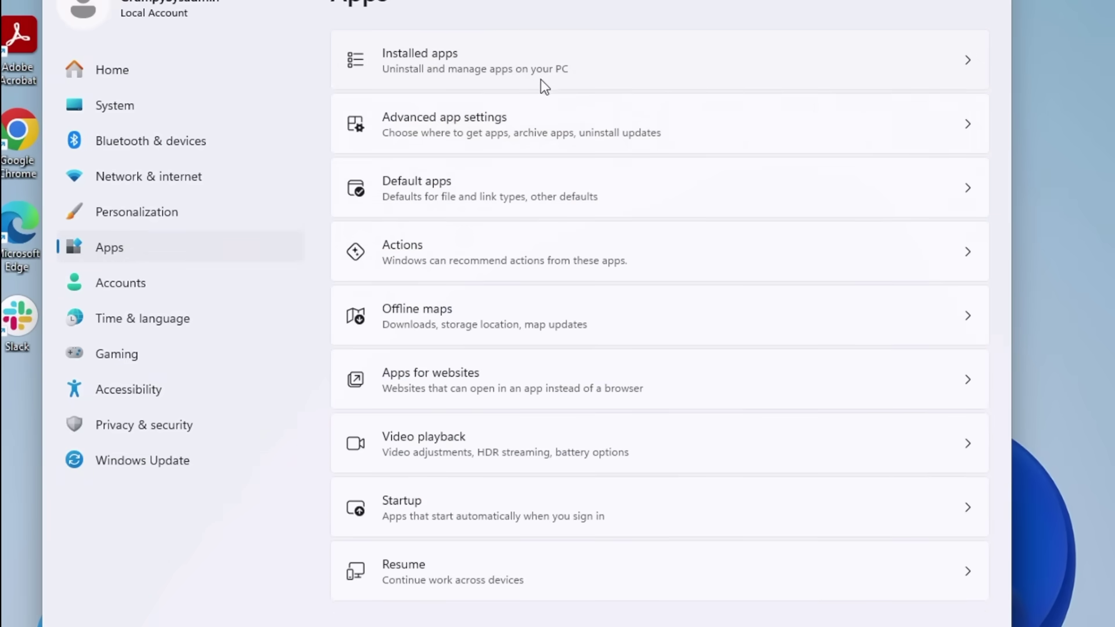
click(541, 68)
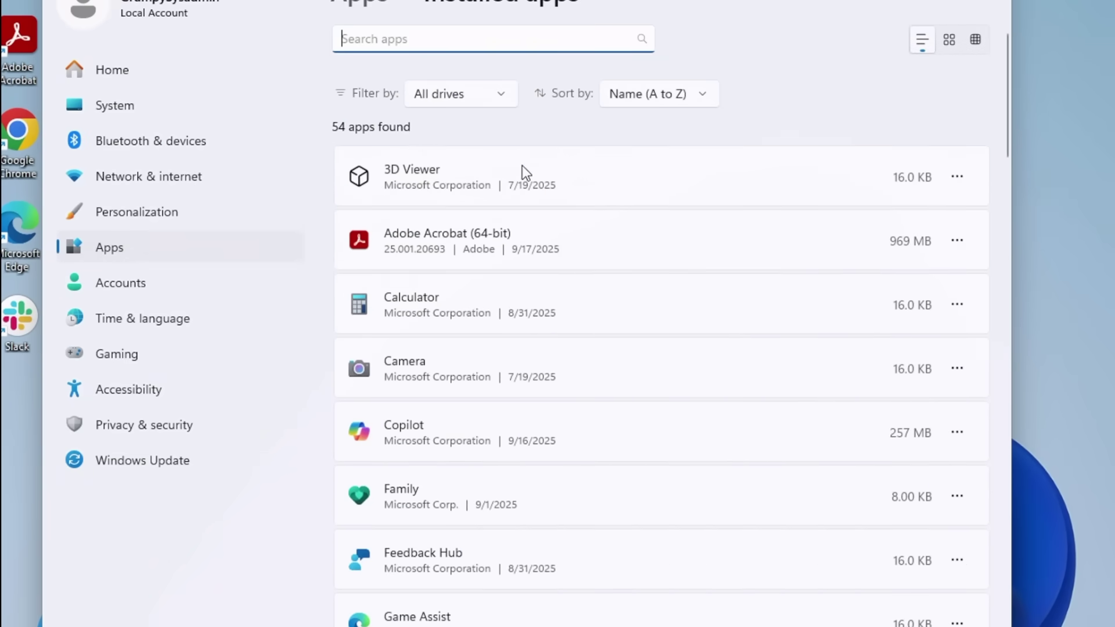
click(957, 432)
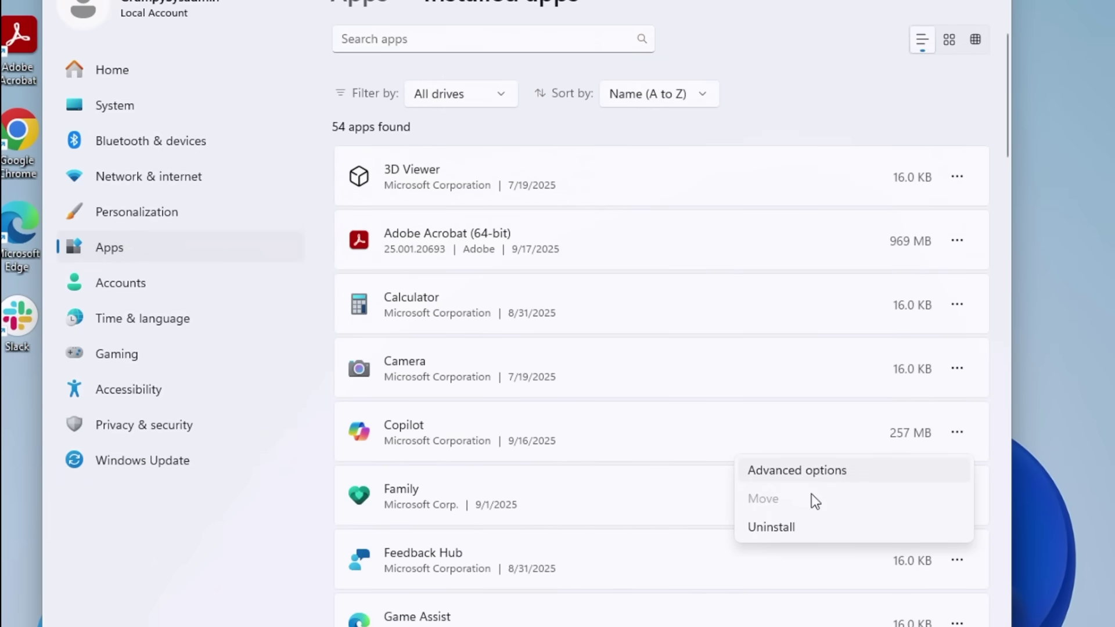
click(781, 531)
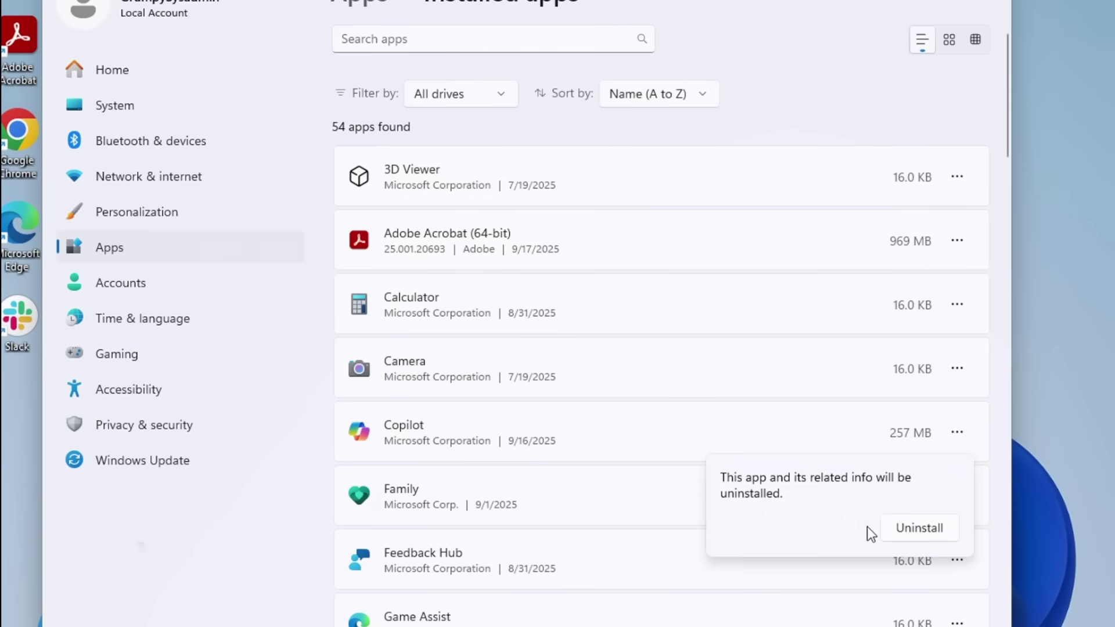
click(897, 521)
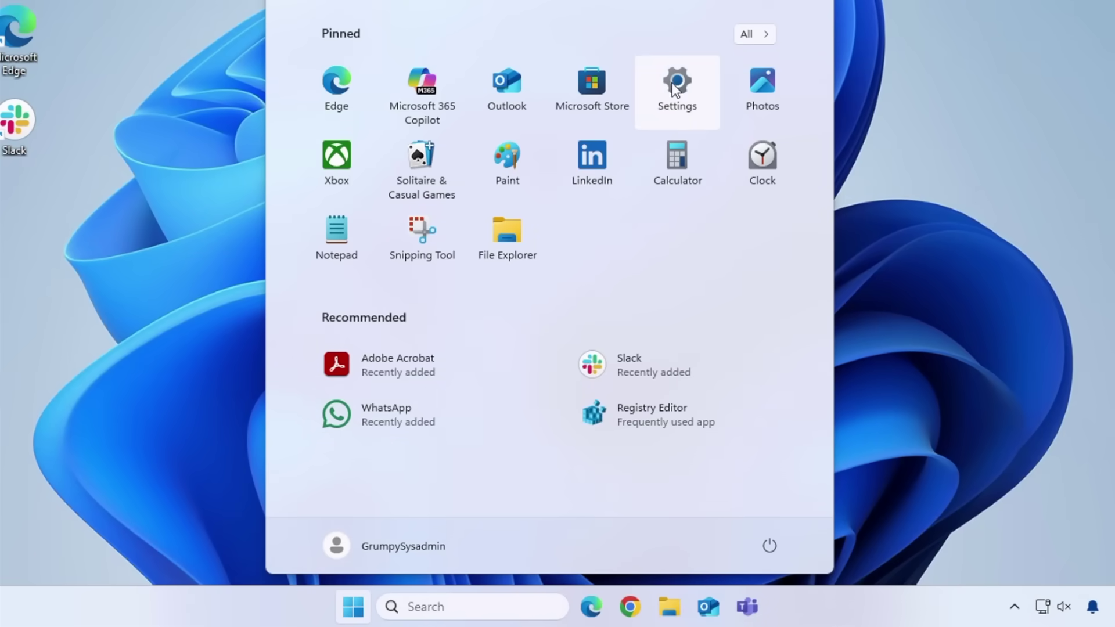
Step: Delete the collected diagnostic data under Privacy & security > Diagnostics & feedback
click(674, 86)
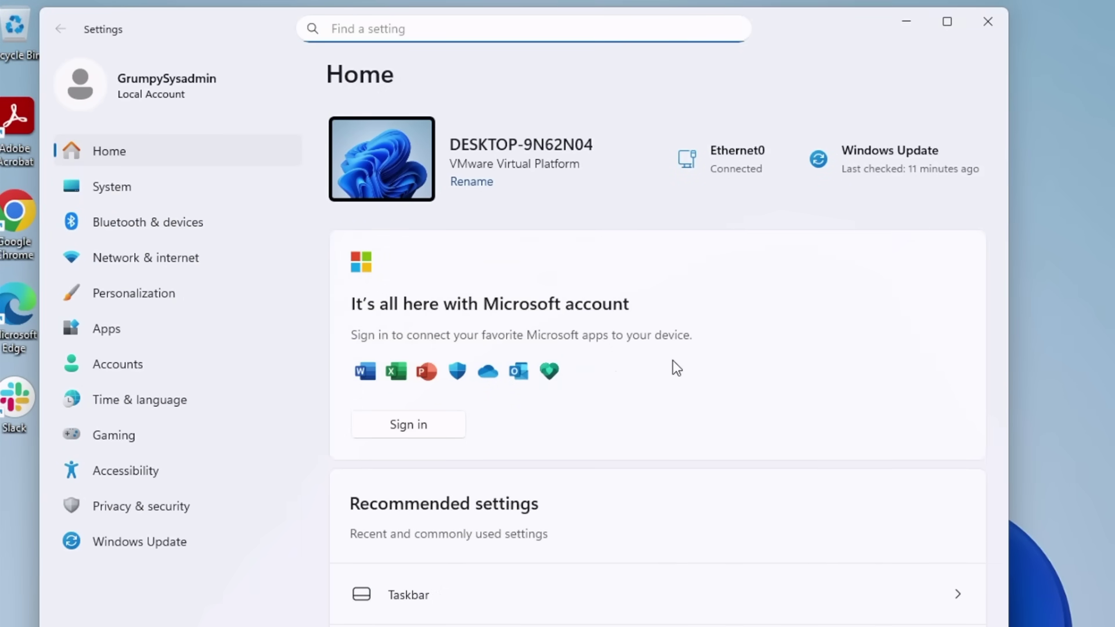
click(163, 507)
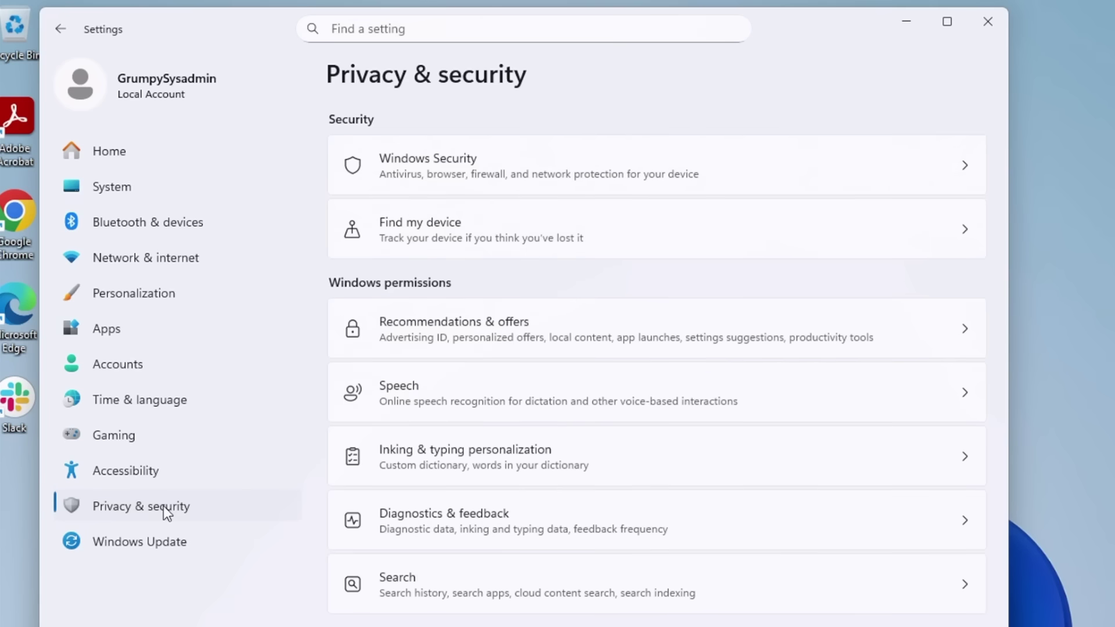
click(467, 527)
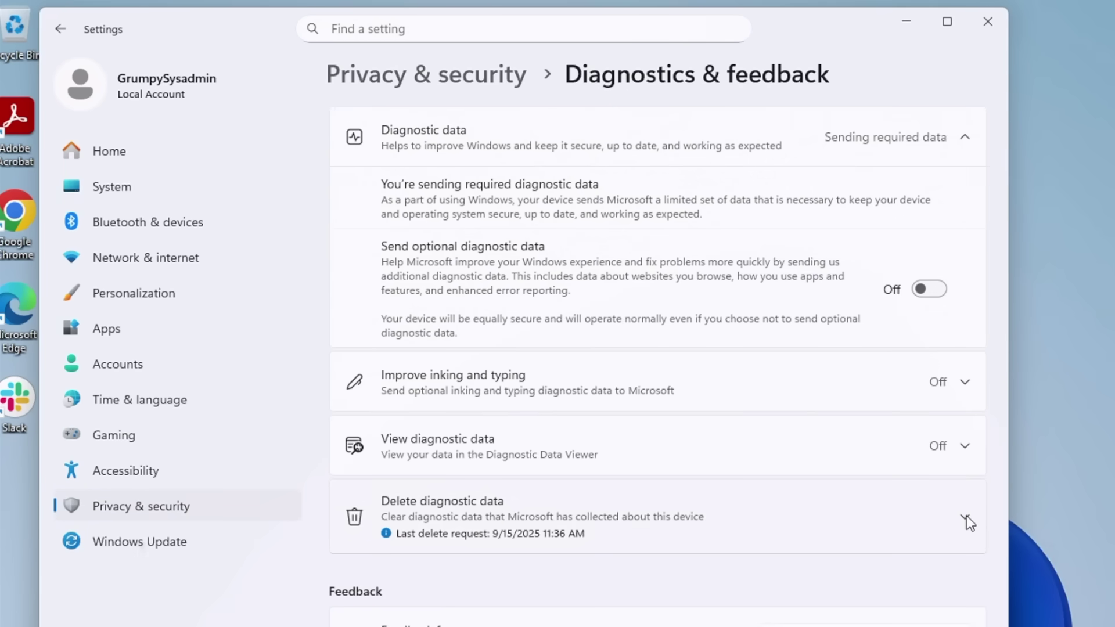
click(967, 516)
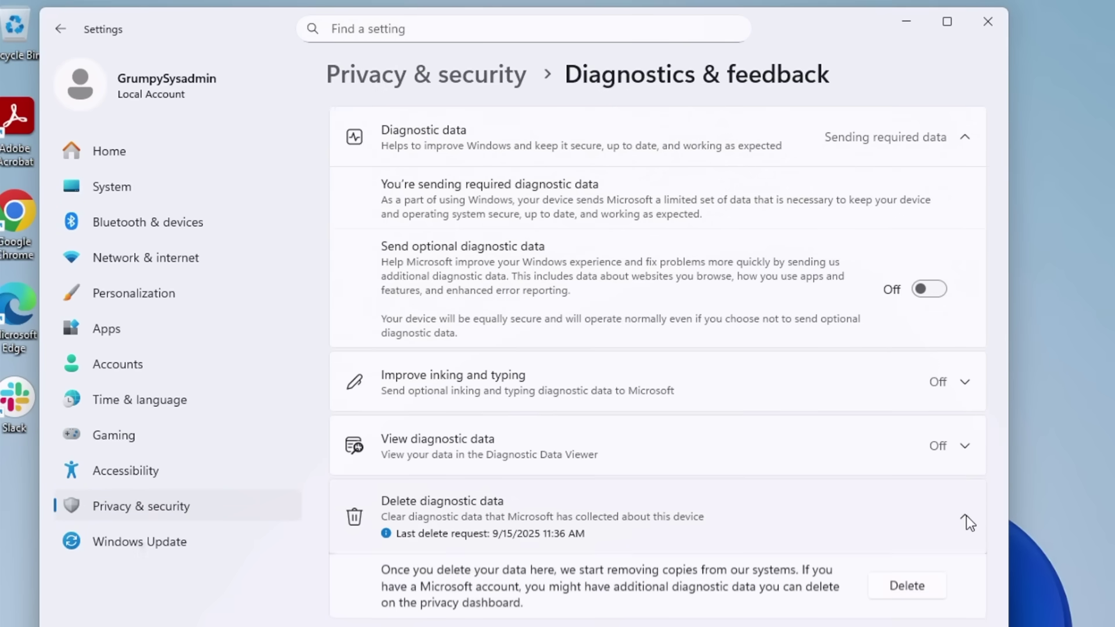
click(920, 589)
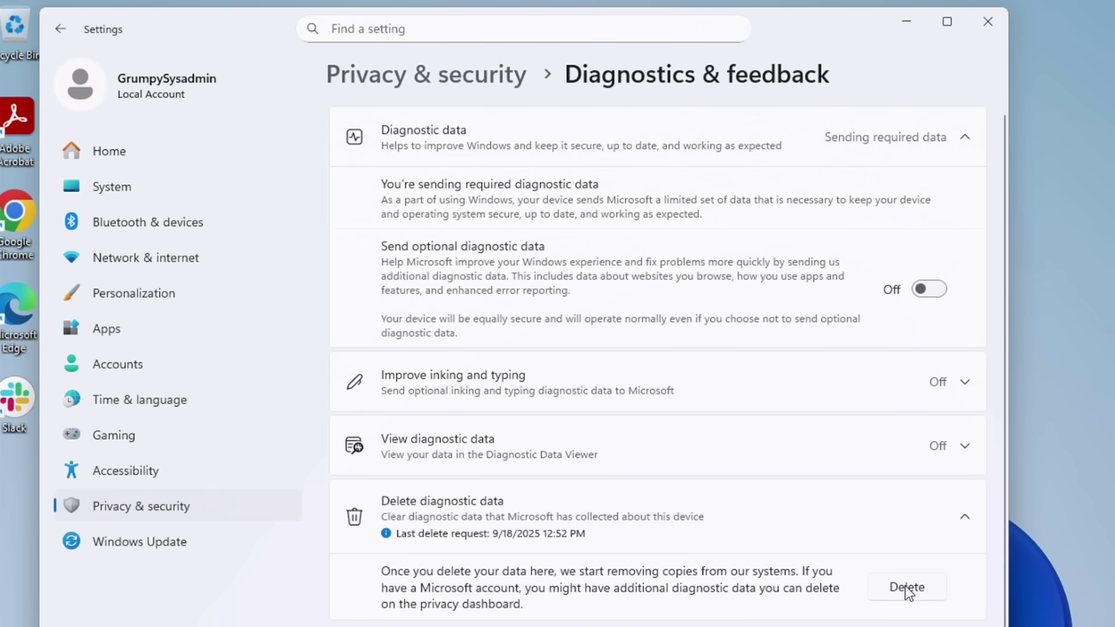
Step: Switch off Work or School account content in the Search privacy settings
click(190, 505)
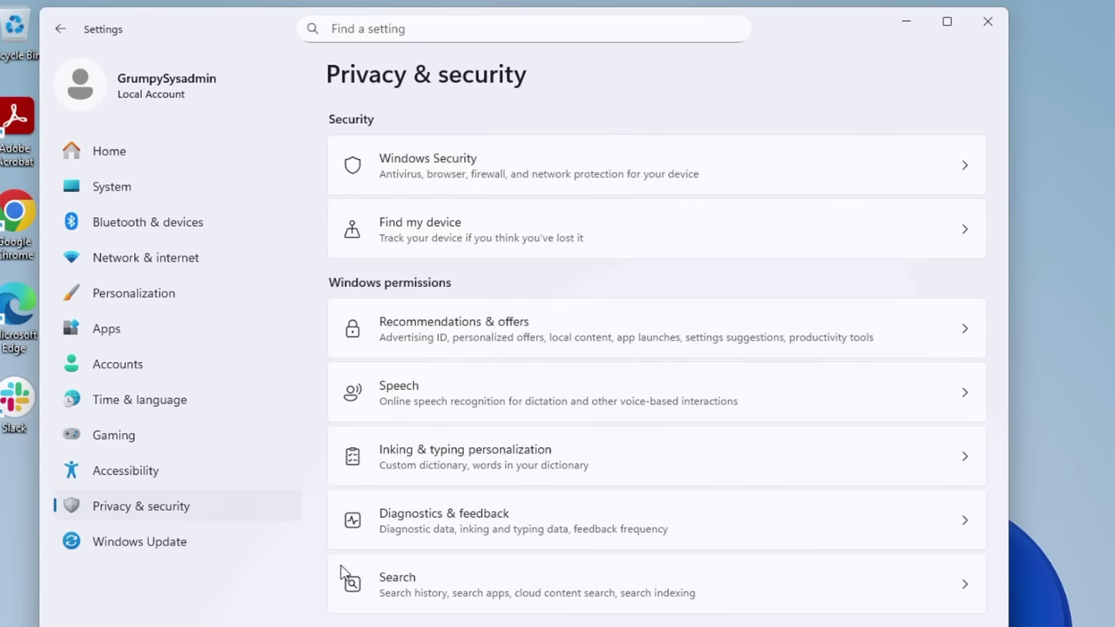
click(442, 590)
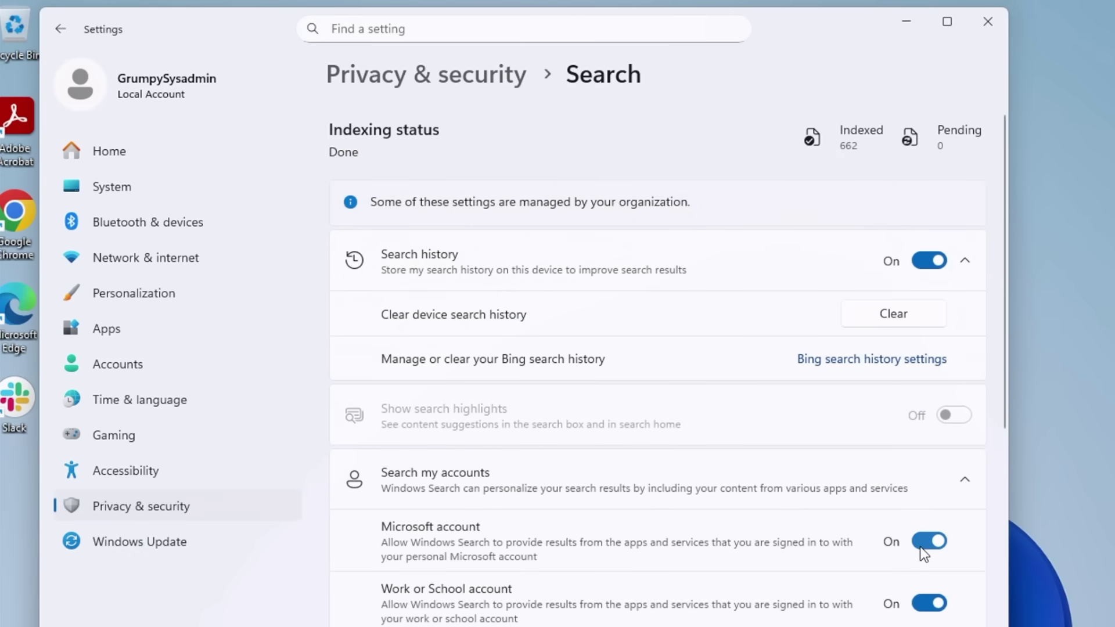
click(923, 608)
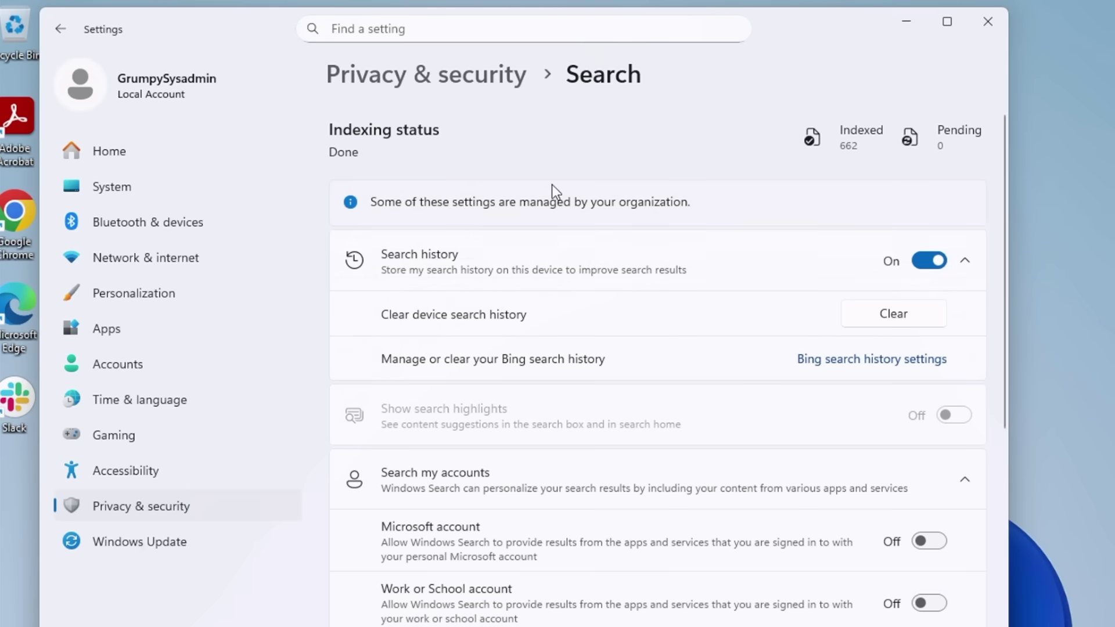
Step: Confirm the custom inking and typing dictionary is off, then review Speech privacy settings
click(497, 85)
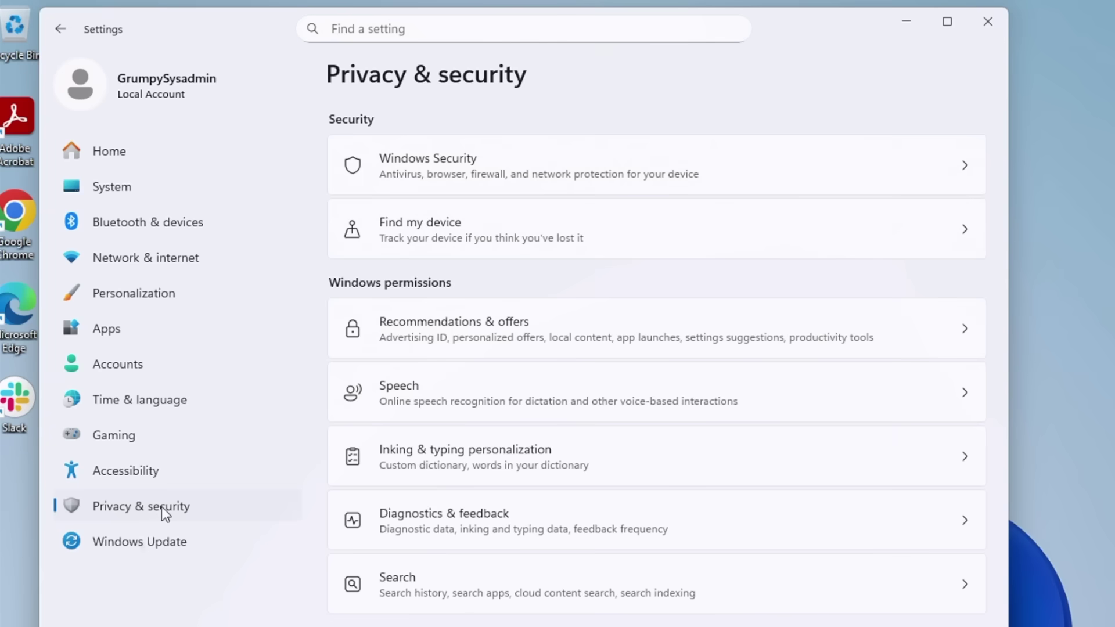
click(525, 461)
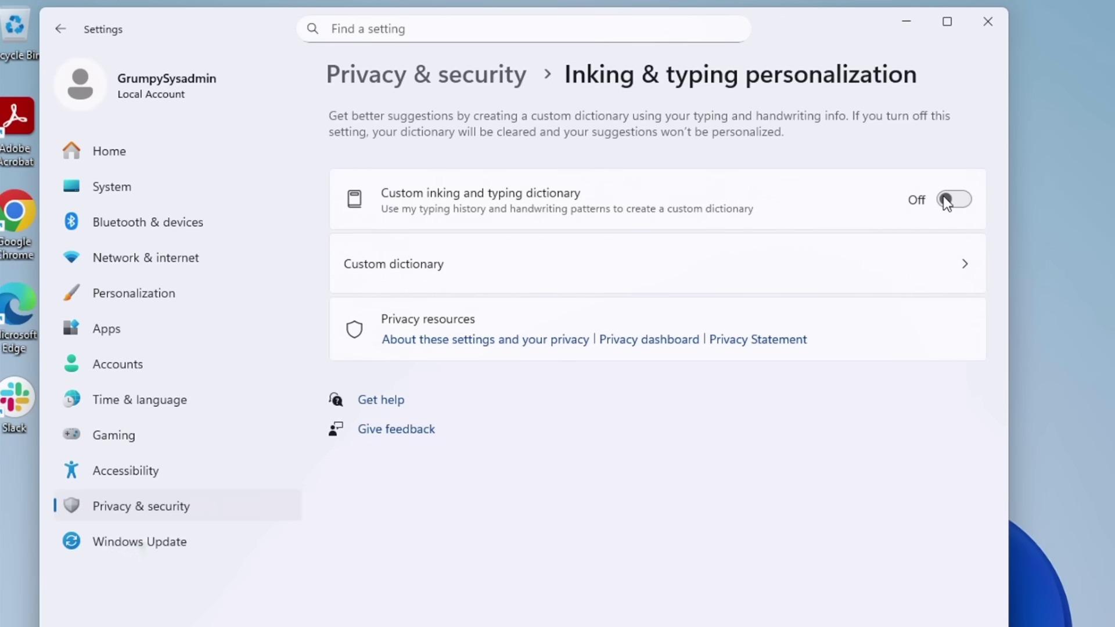
click(454, 388)
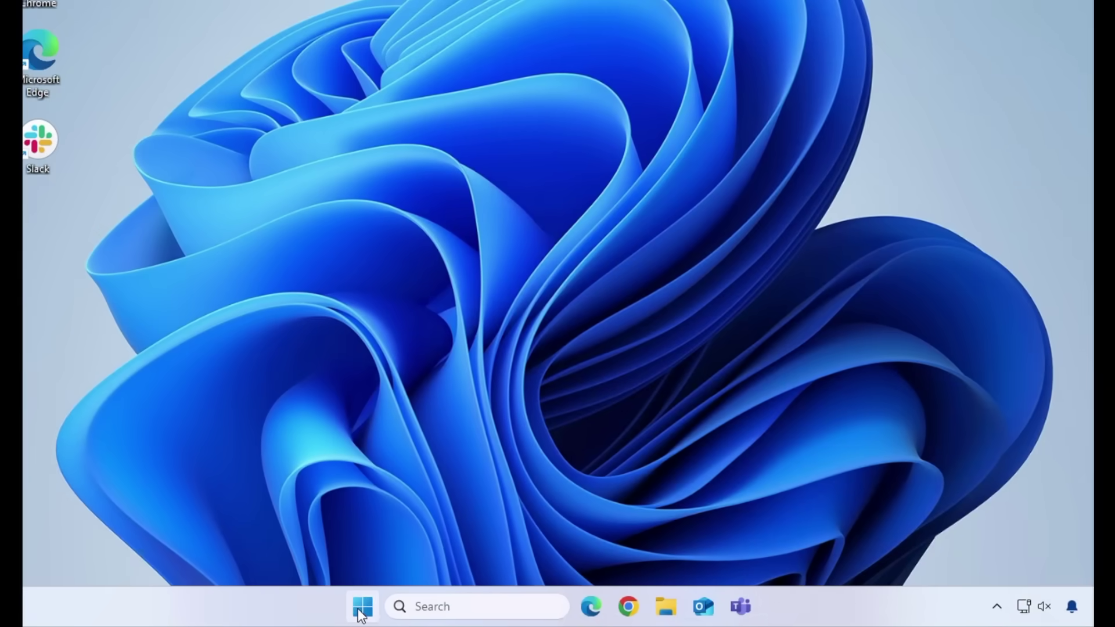
Step: Turn on 'Notify me when a restart is required to finish updating' in Windows Update advanced options
click(362, 611)
click(672, 119)
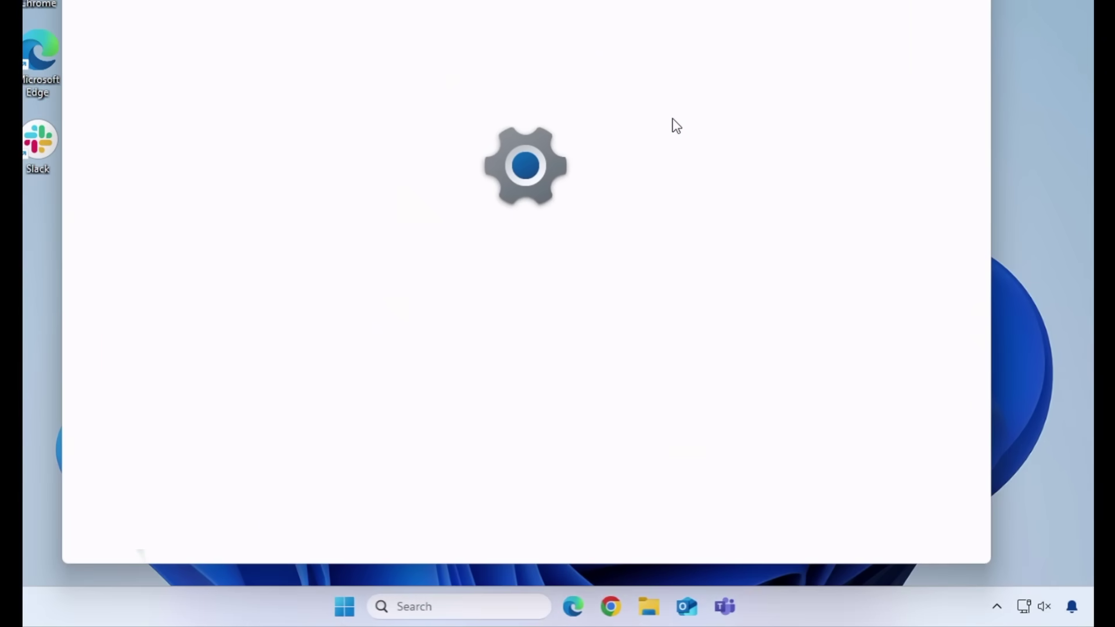
click(194, 276)
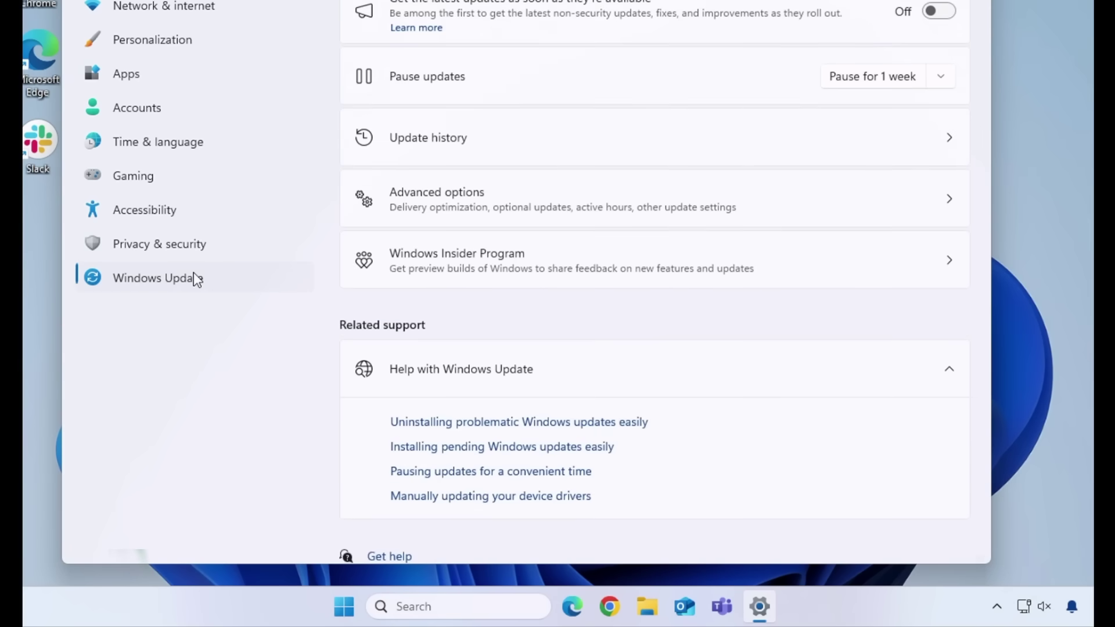
click(762, 206)
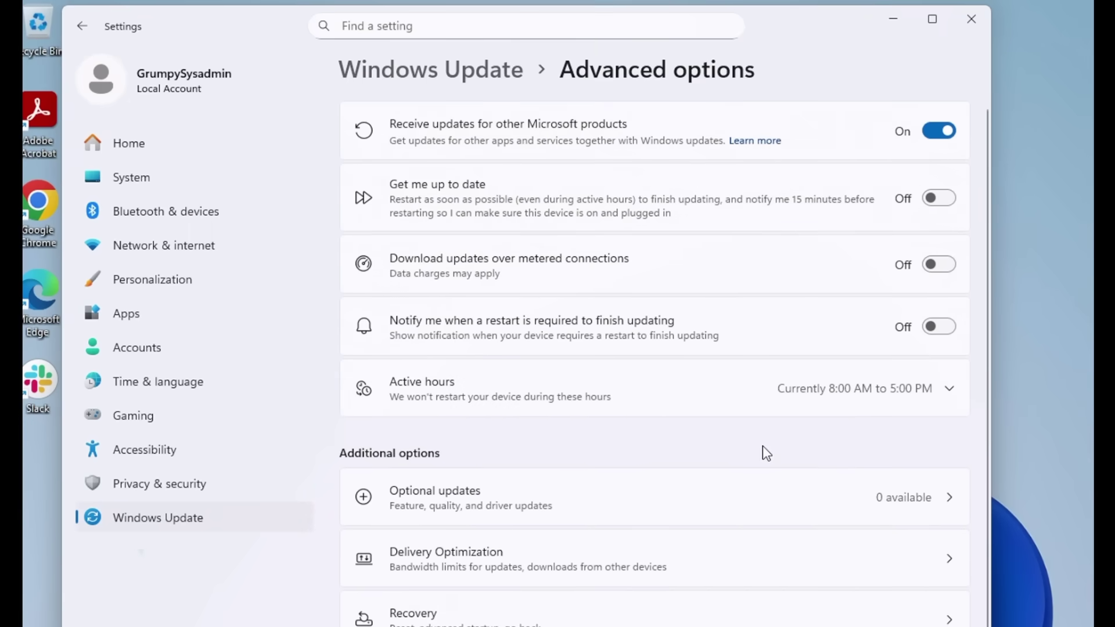
click(946, 332)
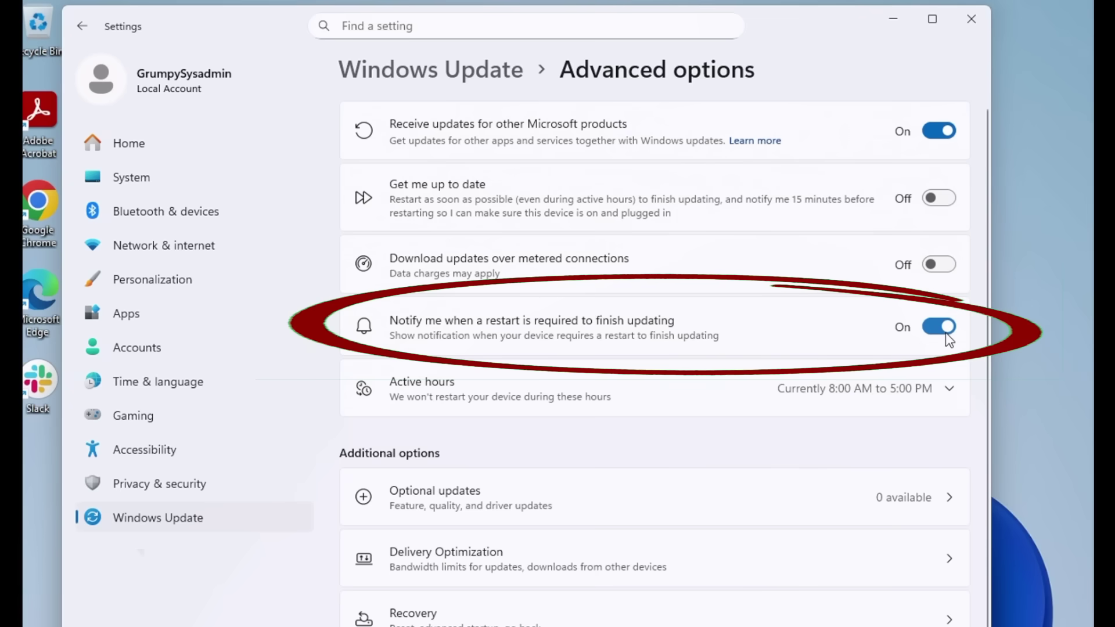